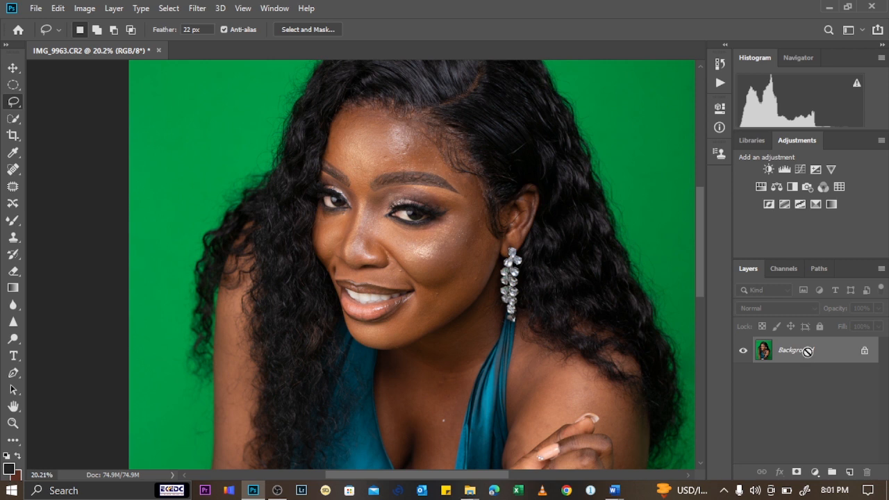
- Duplicate the Background layer twice and rename the top copy as "high freq"
key(ctrl+j)
key(ctrl+j)
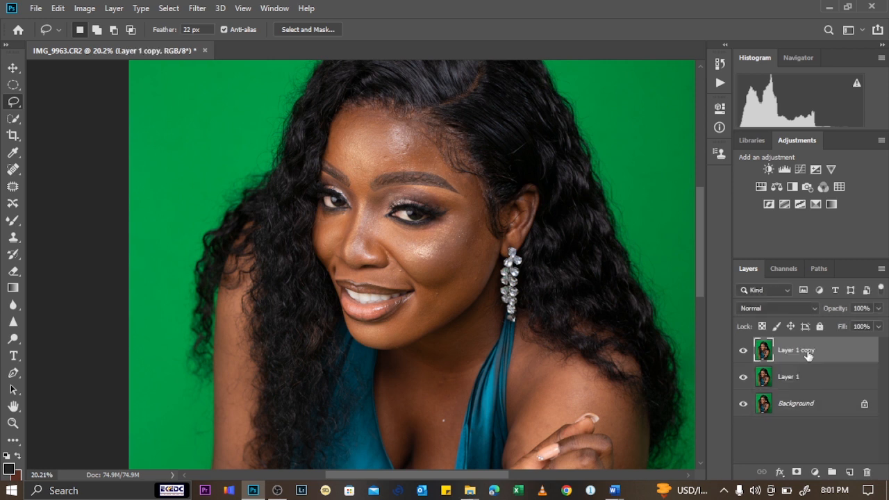
double_click(781, 351)
text(High freq)
key(Return)
- Rename the middle layer, Layer 1, as "low freq"
click(796, 378)
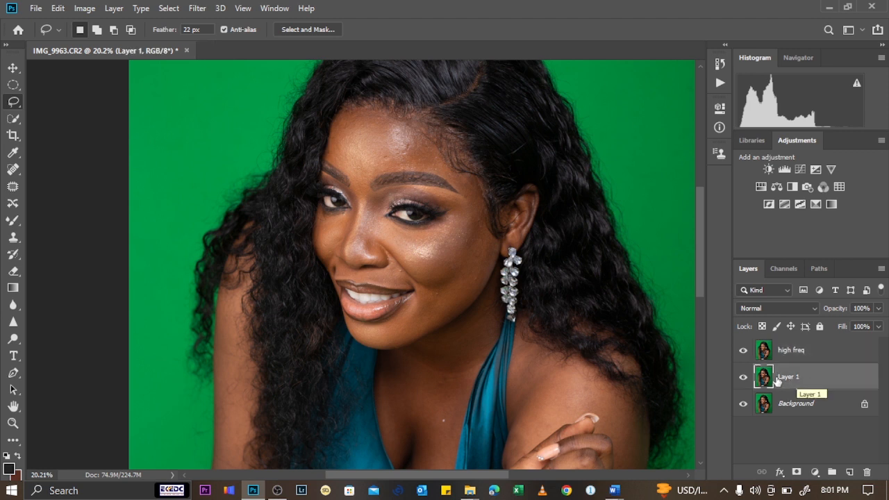
double_click(788, 377)
text(low freque)
key(BackSpace)
key(BackSpace)
key(Return)
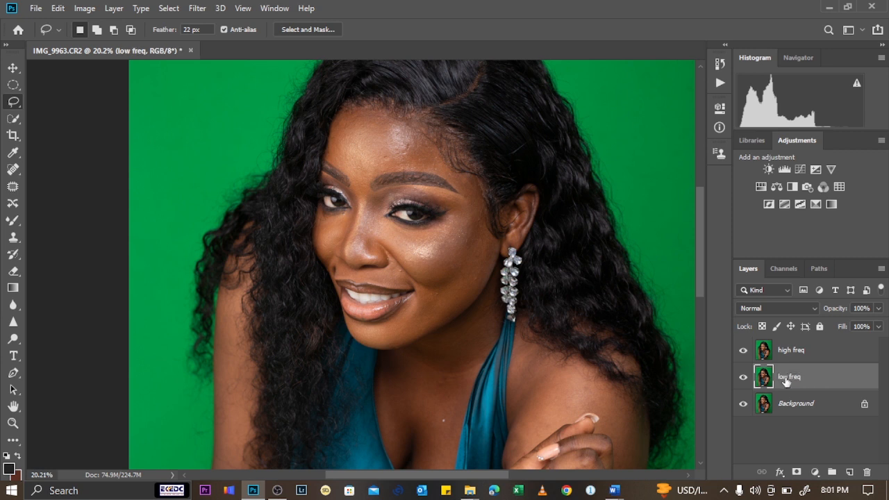
- Hide the high freq layer and open Gaussian Blur for the low freq layer, lowering the radius to 0.2 pixels
click(744, 352)
click(199, 9)
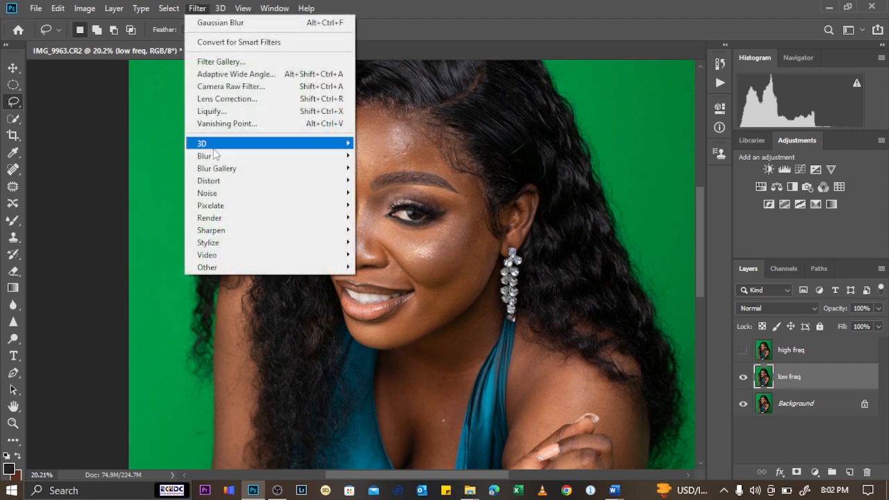
mouse_move(257, 162)
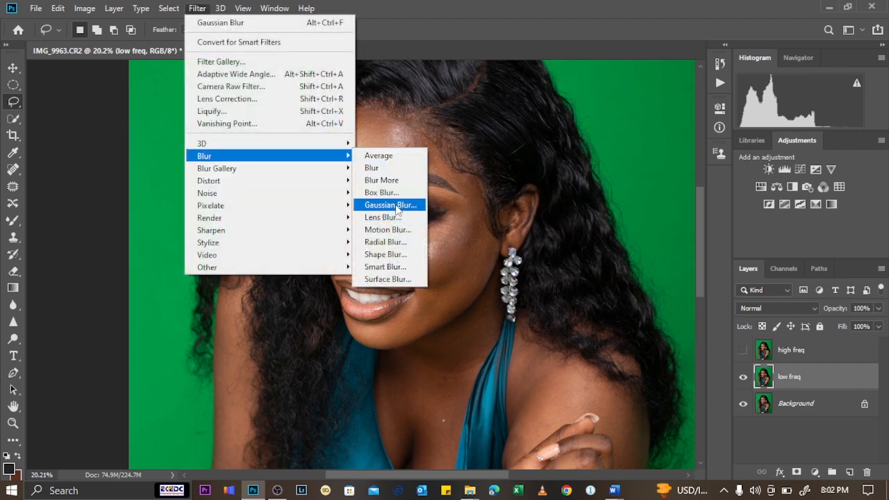
click(397, 210)
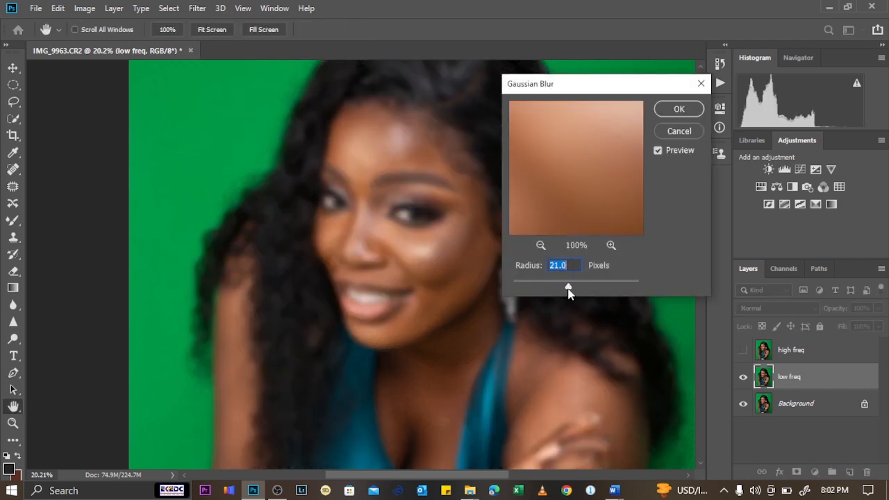
drag(568, 286, 512, 288)
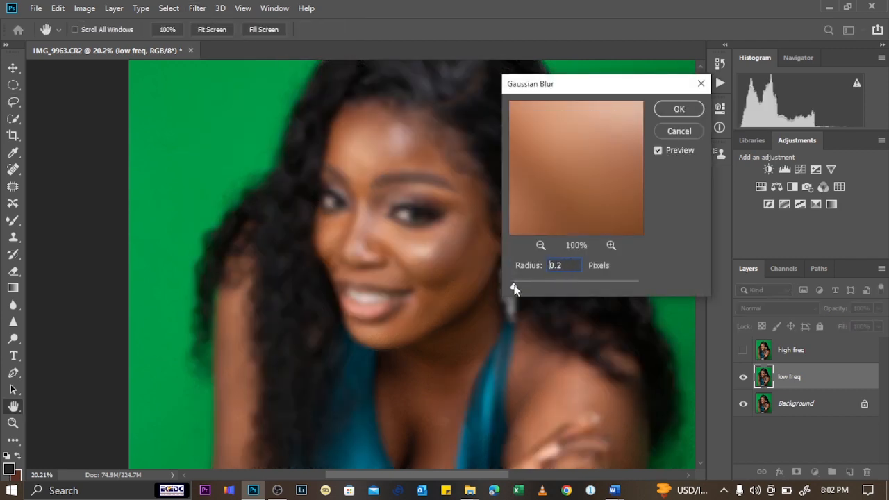
- Blur the low freq layer with a Gaussian Blur radius of 7.0 pixels, judging the skin texture in a 25% preview of the face
click(541, 245)
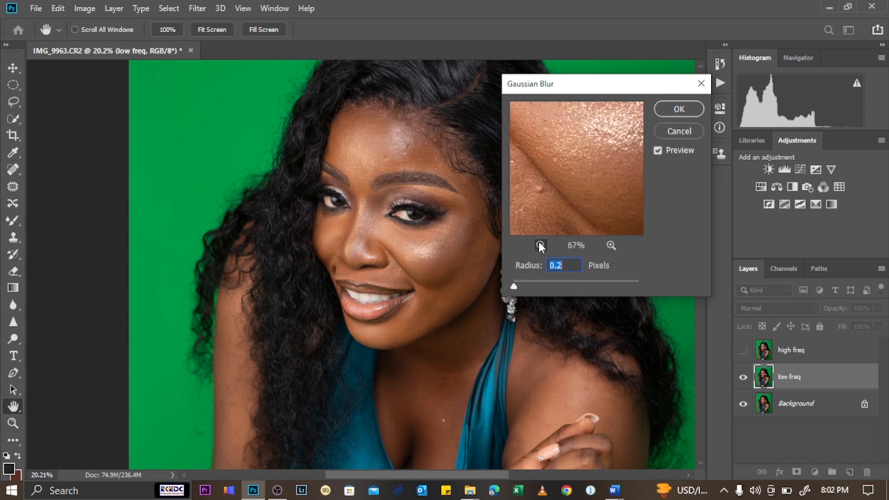
click(541, 245)
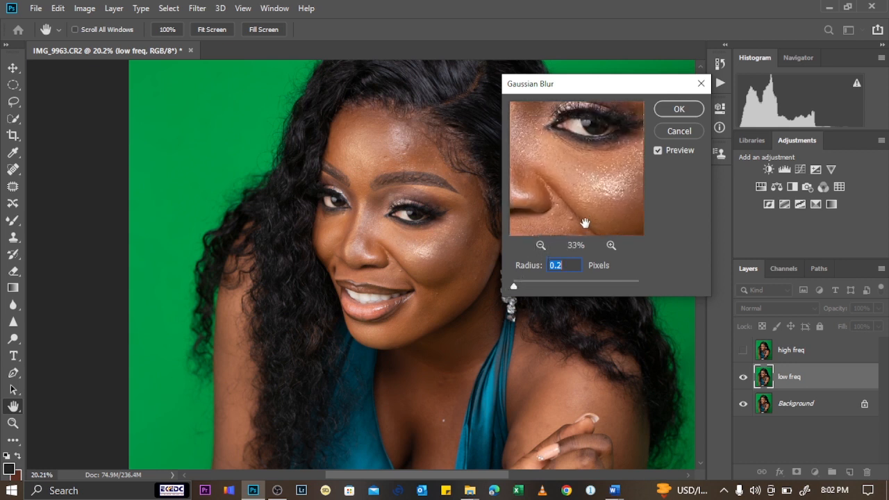
drag(586, 180, 600, 224)
drag(579, 146, 582, 218)
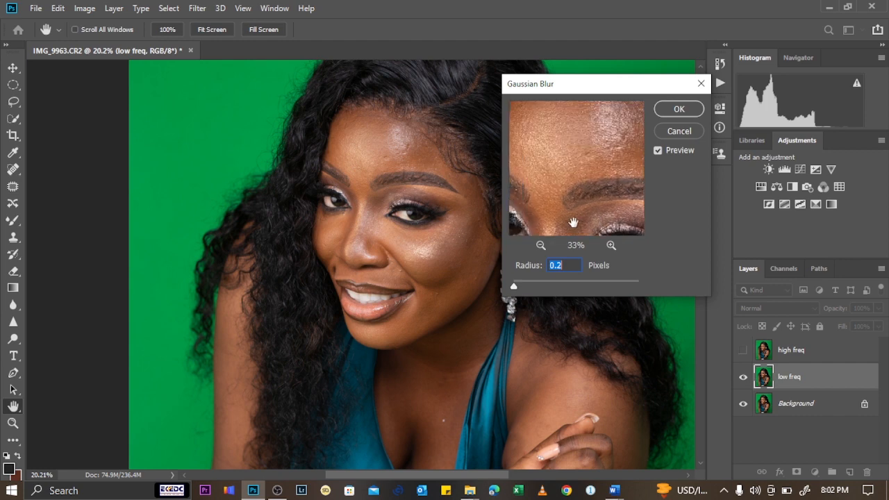
click(541, 246)
drag(549, 161, 554, 135)
drag(594, 172, 614, 237)
drag(576, 197, 586, 188)
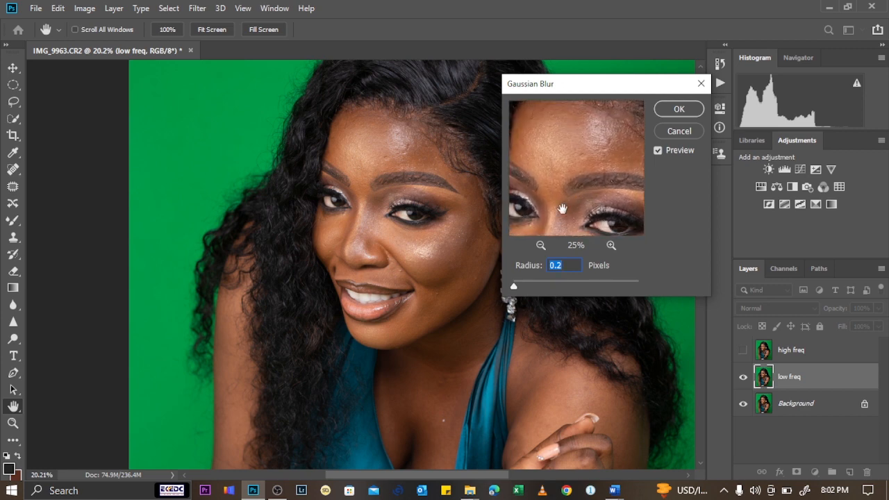
drag(514, 283, 553, 282)
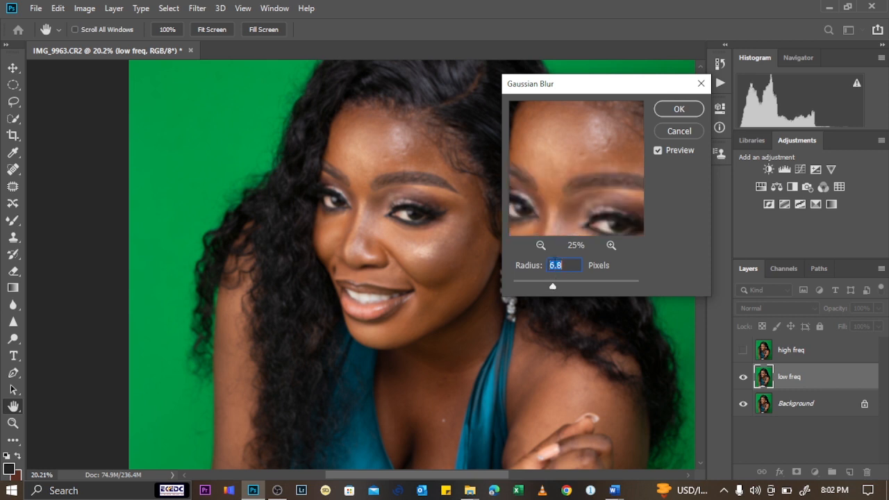
key(Up)
key(Up)
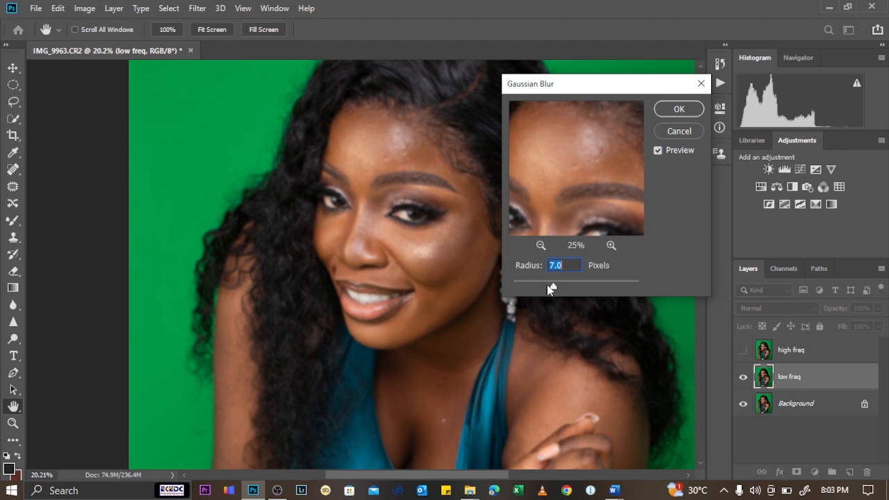
click(676, 109)
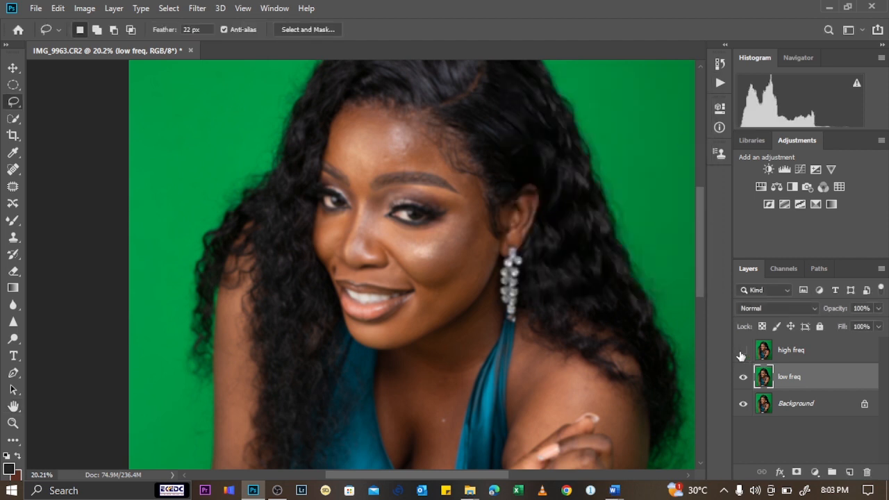
- Show the high freq layer and set up Apply Image on it with low freq as the source layer and Subtract blending
click(743, 352)
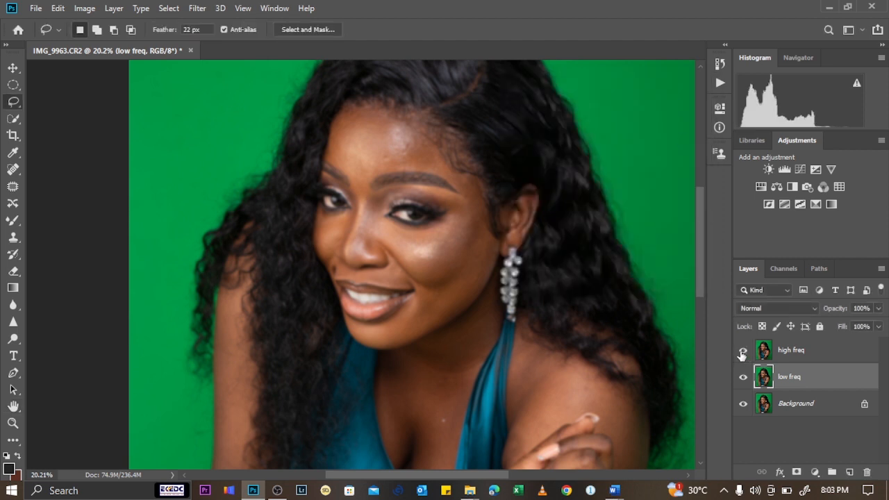
click(798, 356)
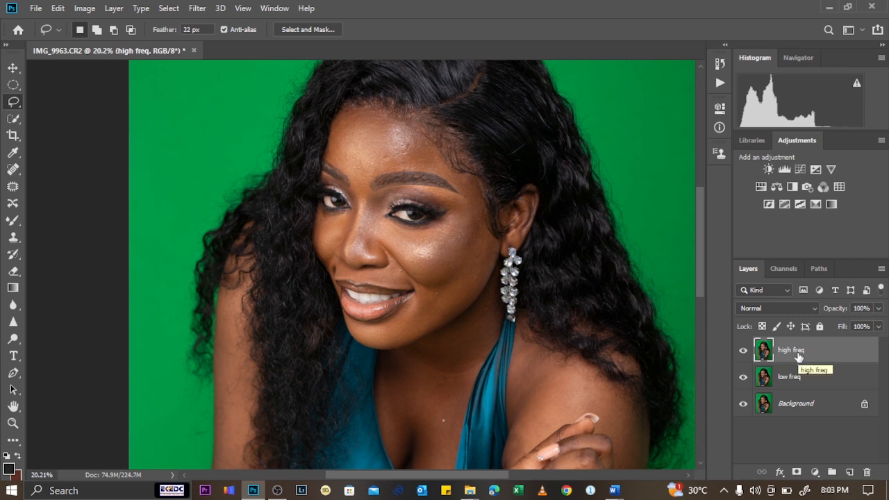
click(88, 9)
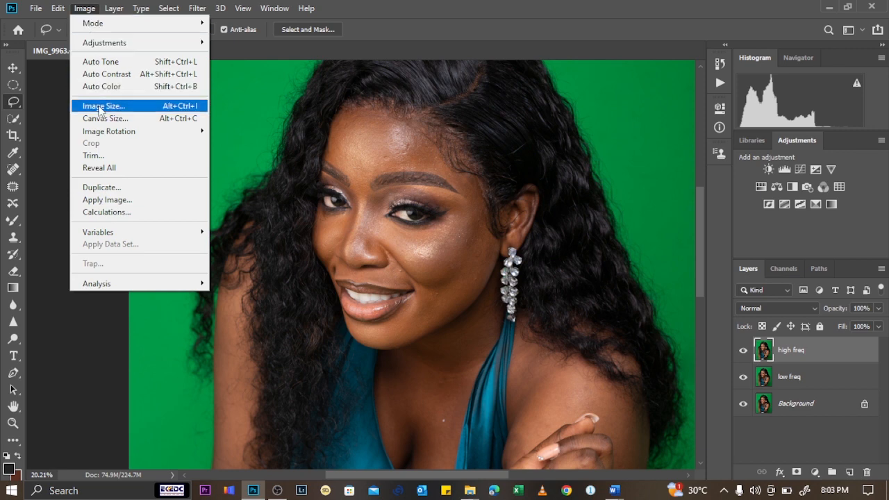
click(108, 201)
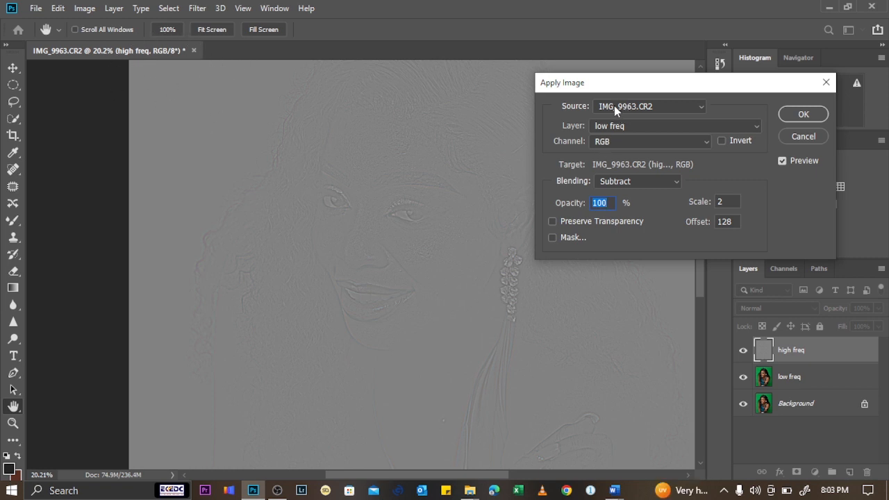
click(622, 126)
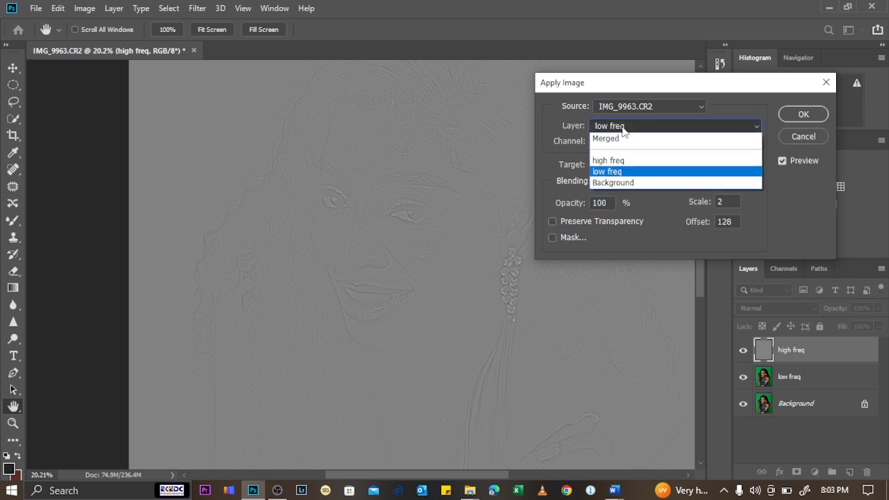
click(616, 174)
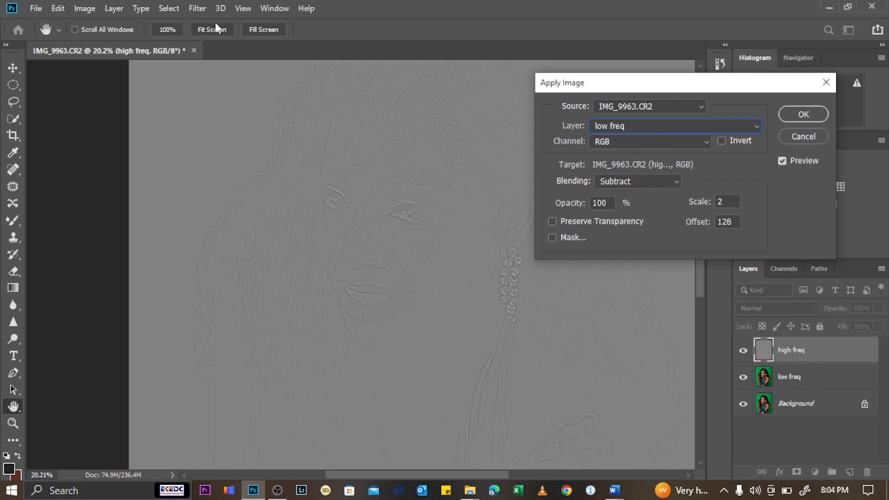
click(631, 181)
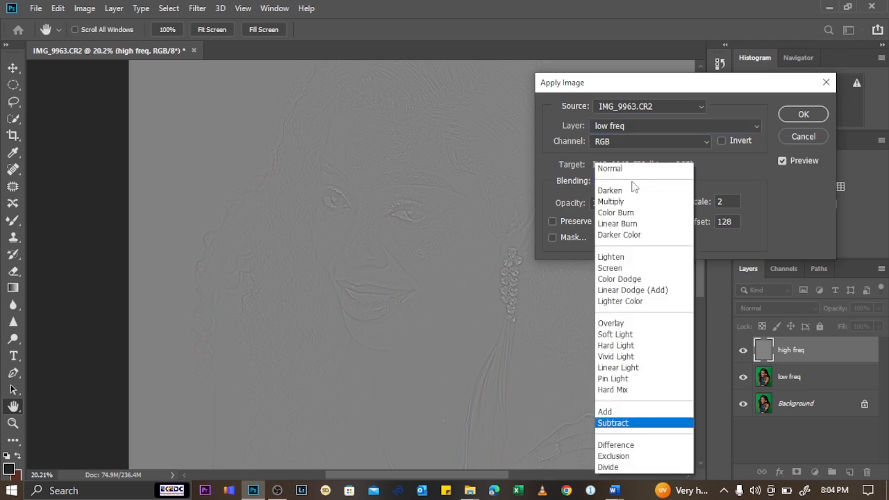
key(v)
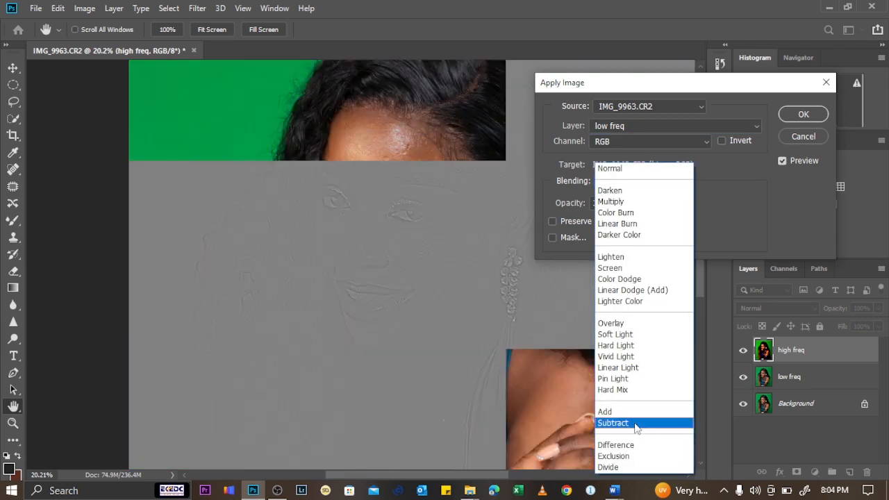
click(634, 422)
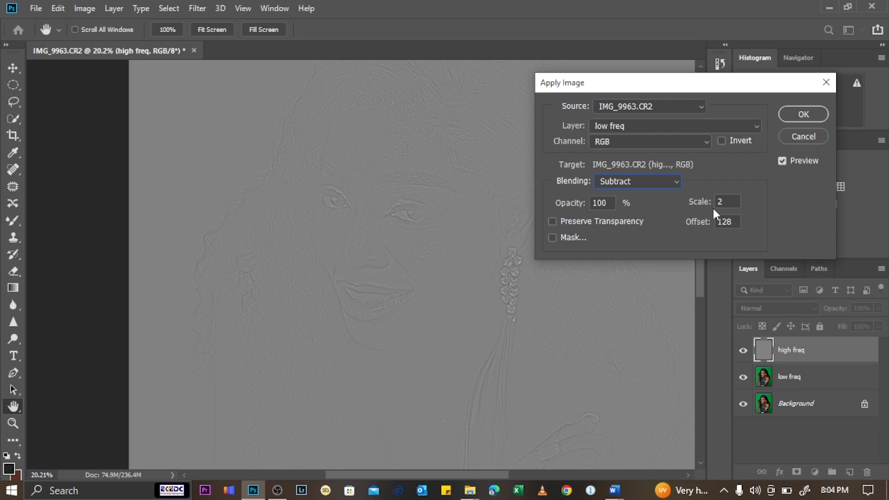
- Try Add blending with Invert enabled in Apply Image, and return to Subtract with Invert disabled
click(670, 183)
click(610, 413)
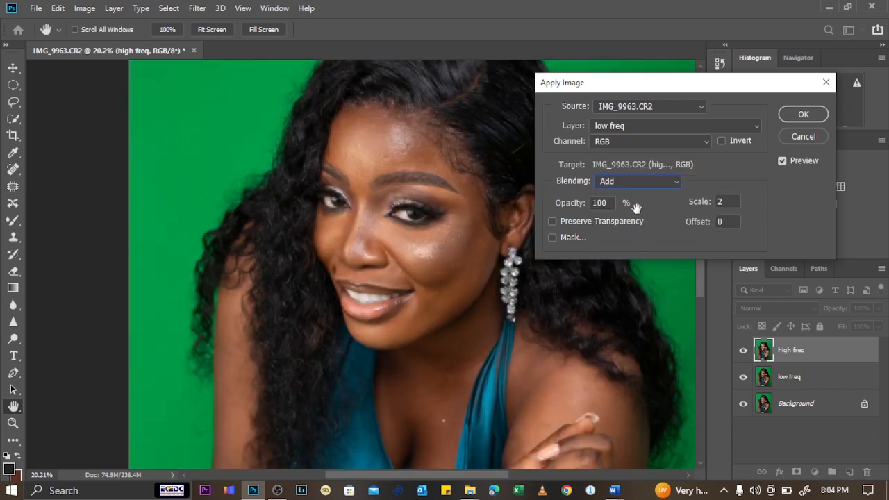
click(723, 142)
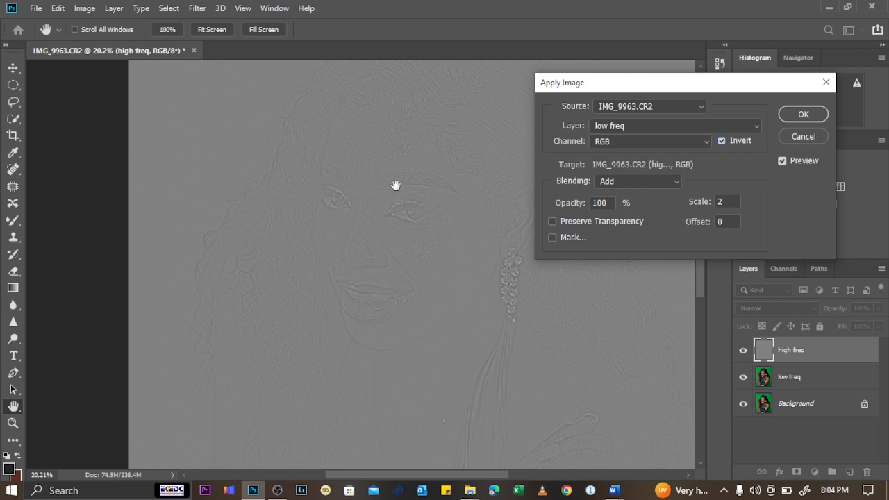
click(633, 182)
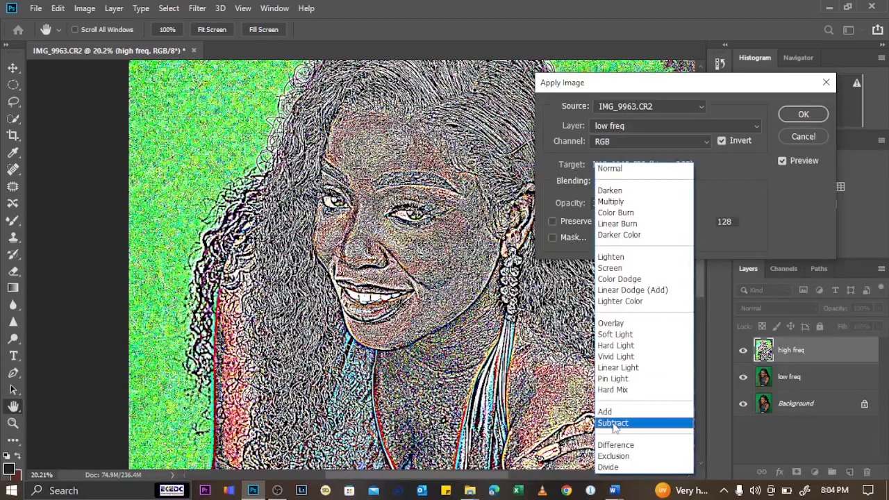
click(612, 423)
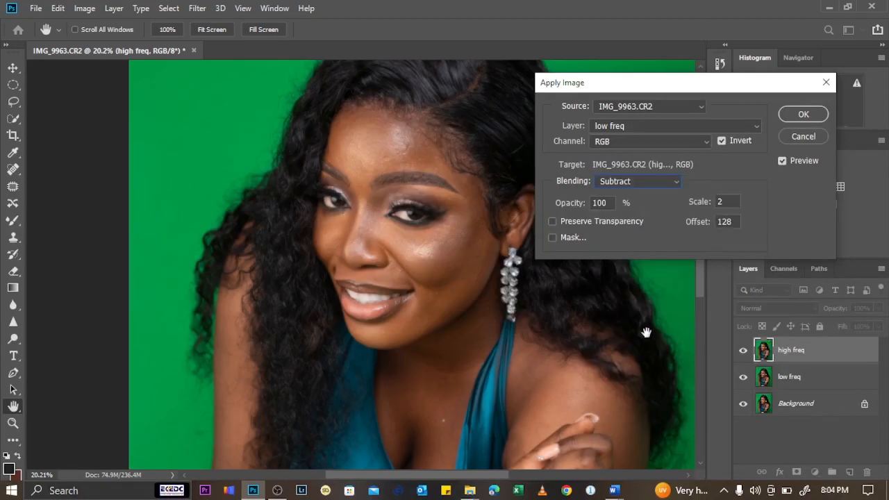
click(722, 140)
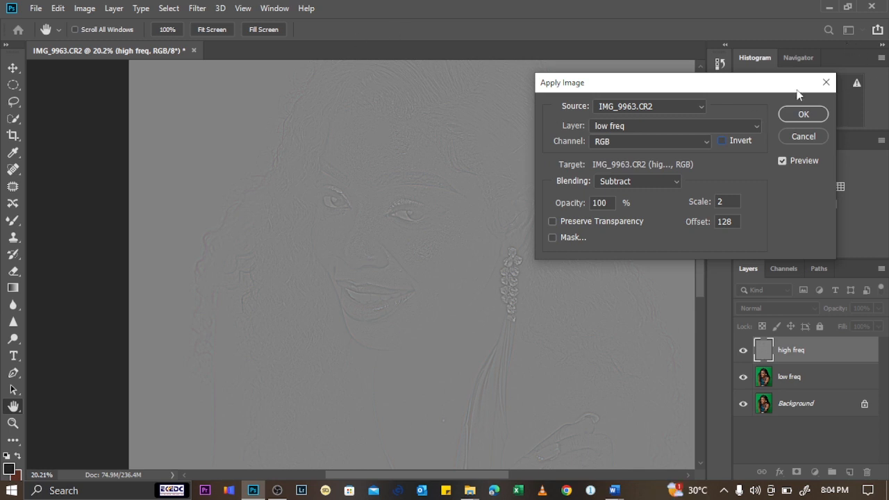
- Commit the Apply Image settings and set the high freq layer's blend mode to Linear Light
click(803, 114)
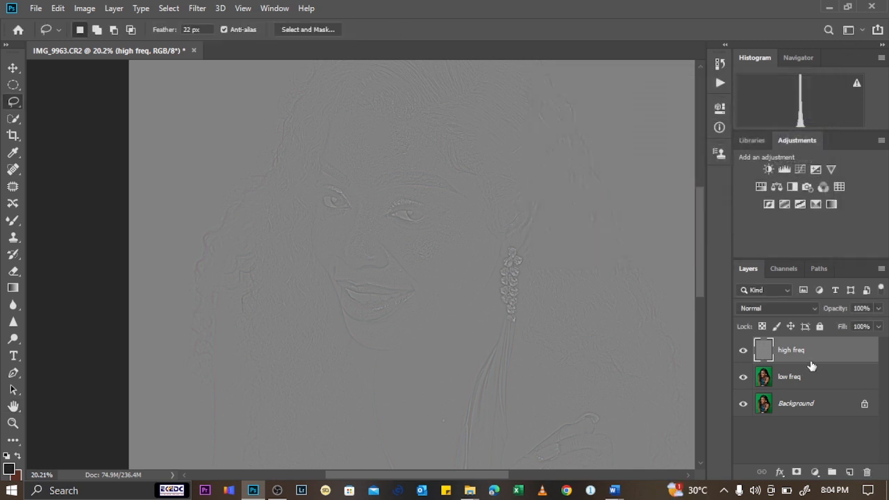
click(790, 310)
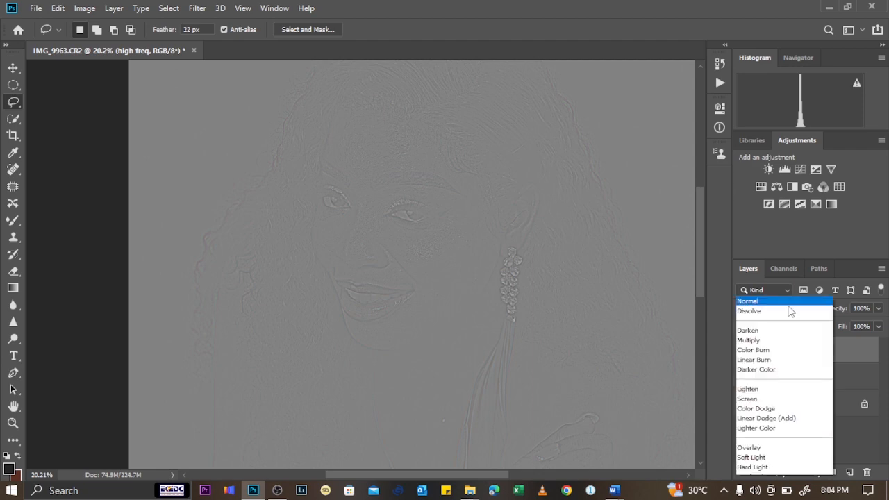
key(Escape)
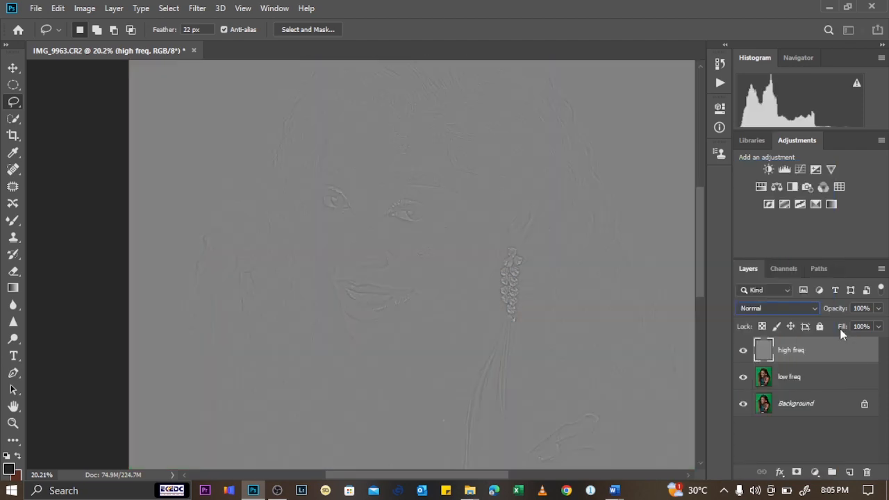
click(790, 306)
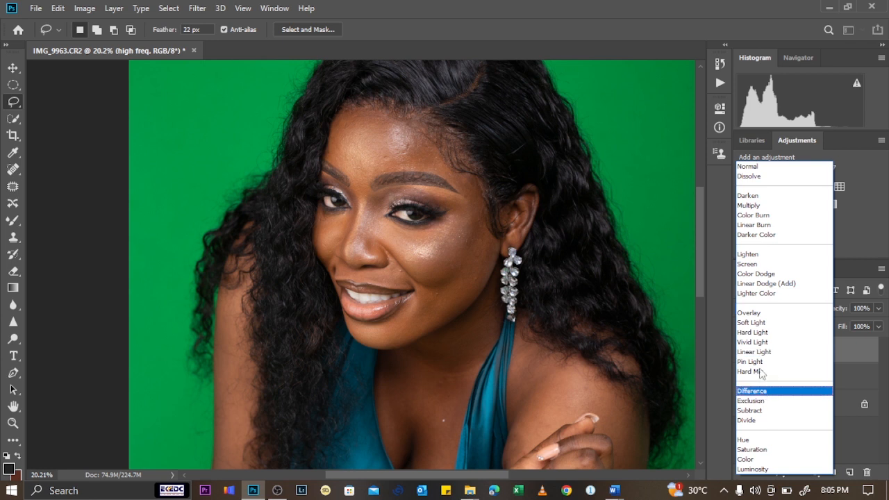
click(763, 352)
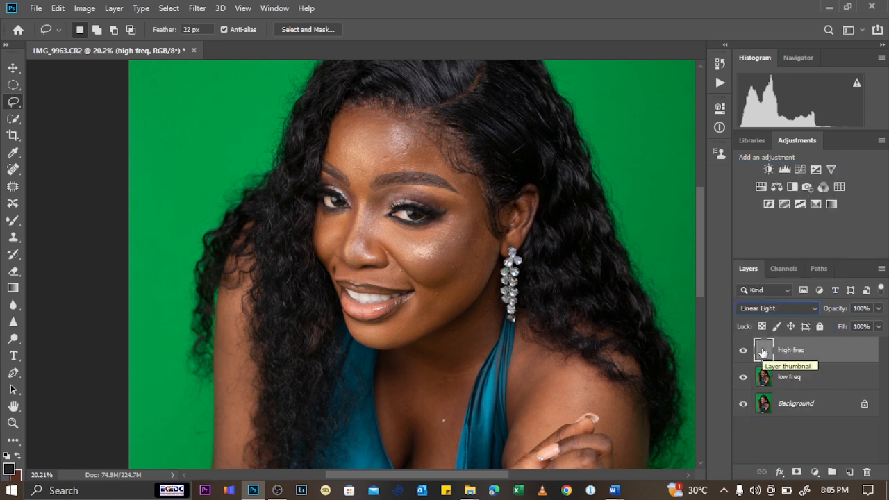
- Group the high freq and low freq layers together
shift+click(801, 377)
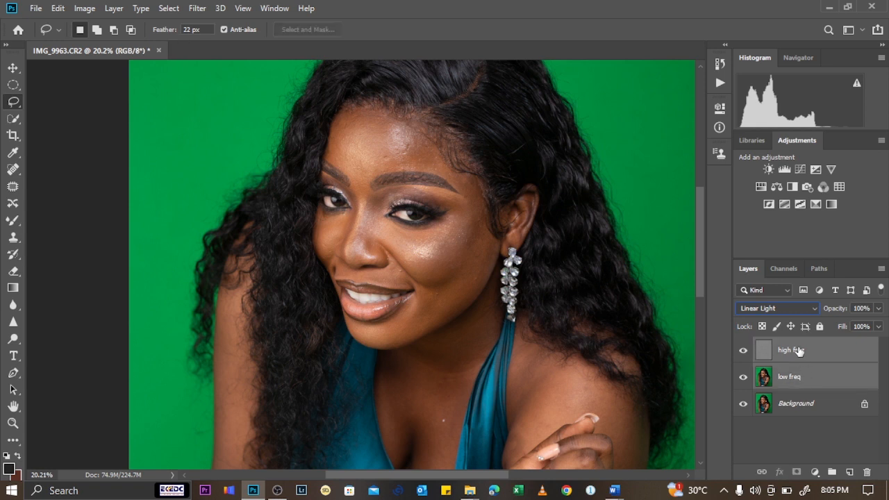
key(ctrl+g)
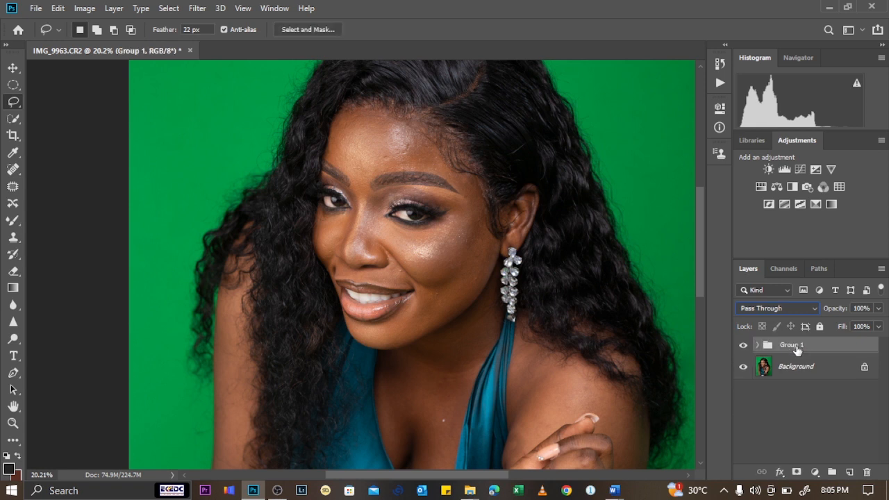
- Rename the layer group as FS and expand it to show the high freq and low freq layers
double_click(792, 345)
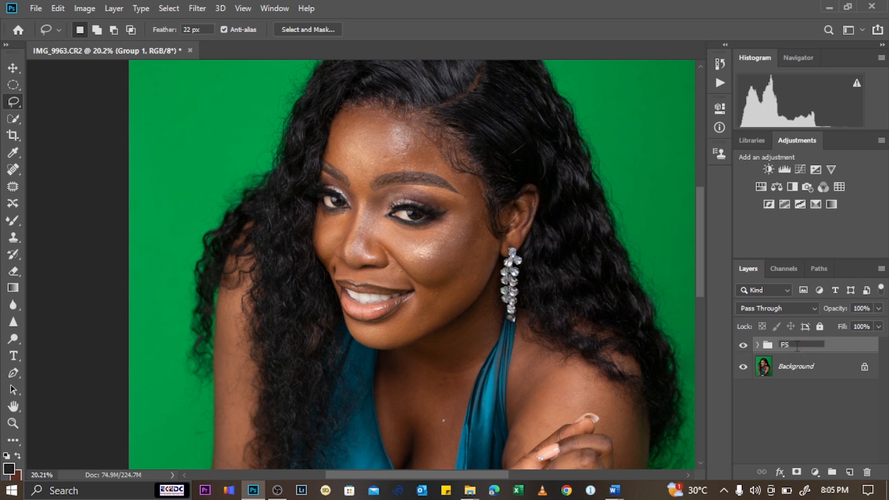
text(FS)
key(Return)
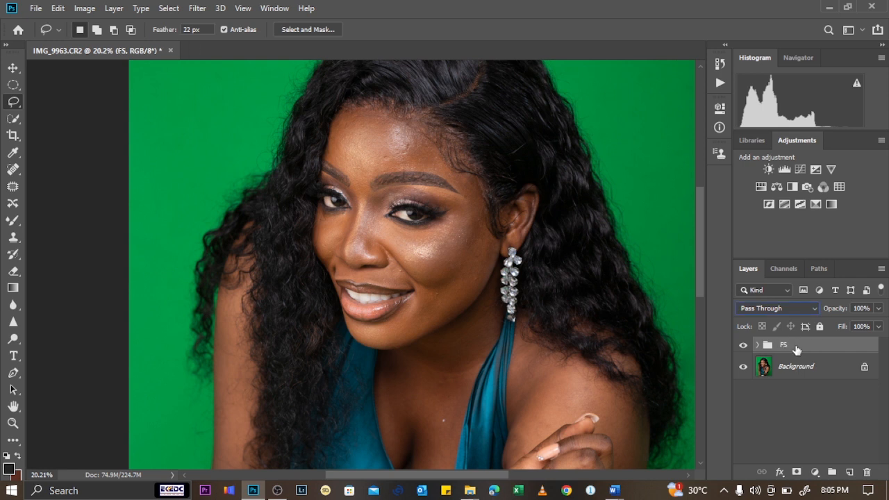
click(759, 345)
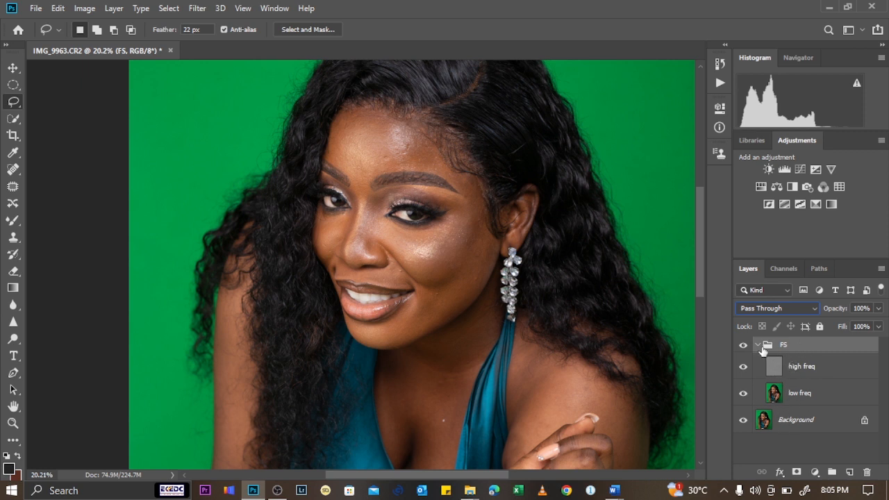
click(759, 345)
click(760, 346)
- Select the low freq layer and activate the Mixer Brush tool
click(774, 393)
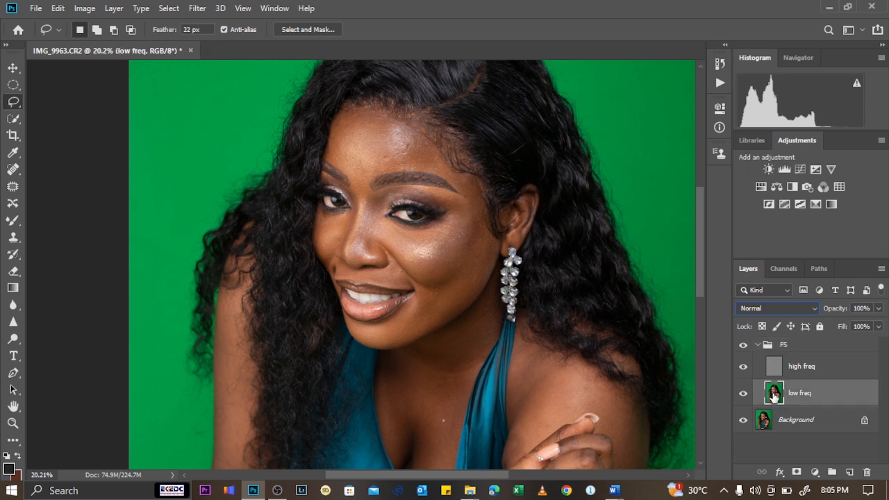
click(7, 221)
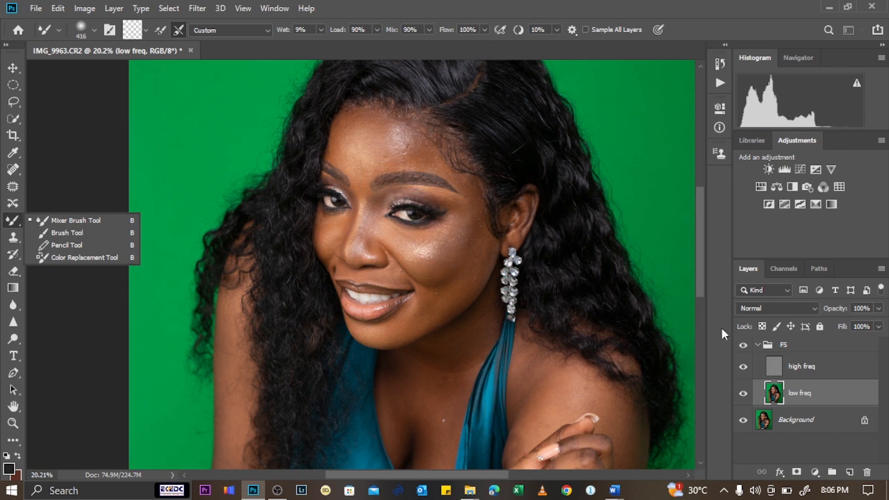
click(10, 224)
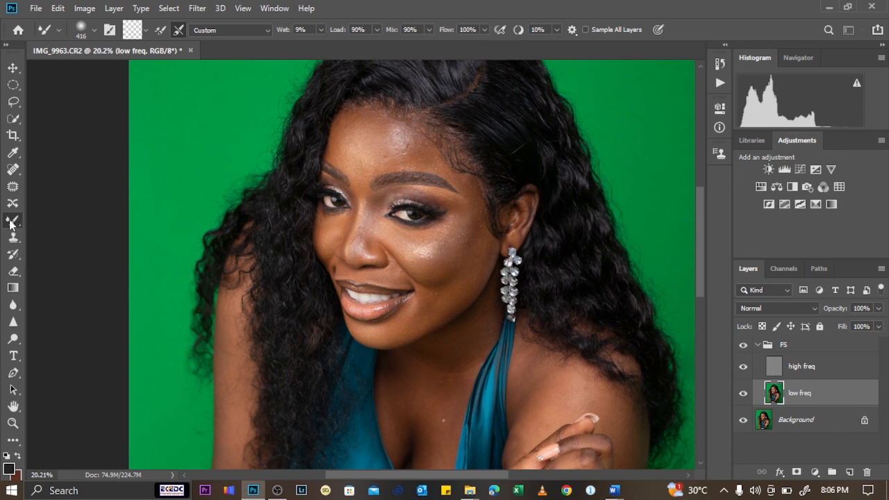
- Hide the high freq layer and blend the bright forehead highlight on the low freq layer with the Mixer Brush
scroll(402, 152, up, 3)
scroll(402, 153, up, 1)
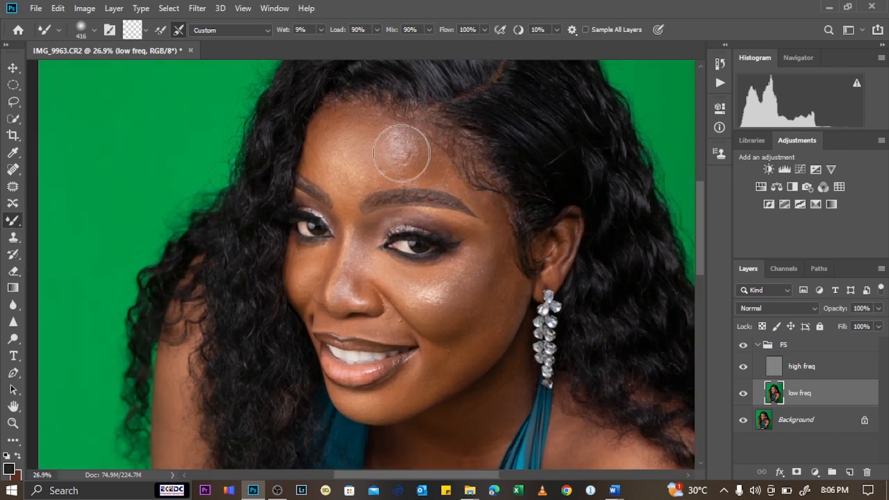
scroll(379, 166, down, 3)
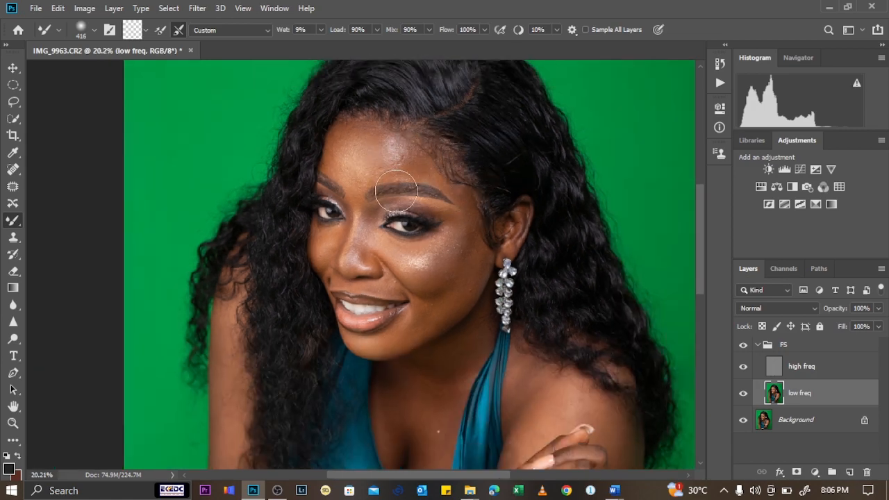
scroll(389, 193, down, 2)
scroll(379, 140, up, 4)
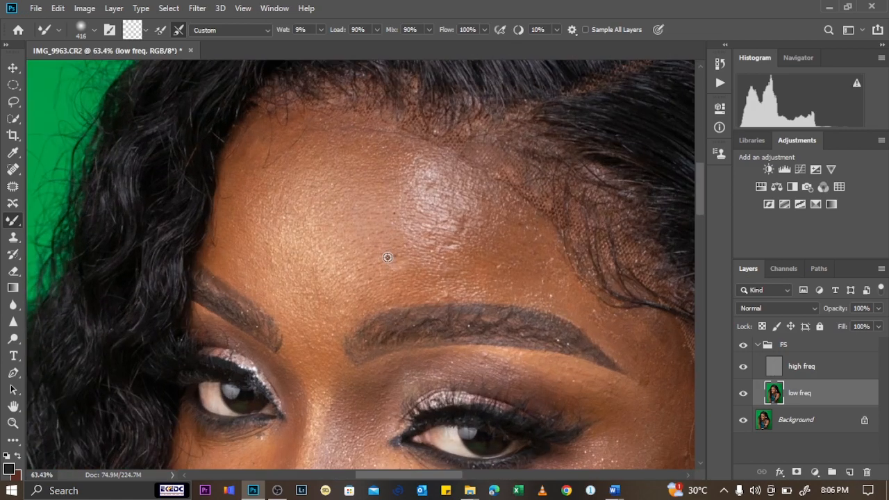
scroll(380, 263, down, 3)
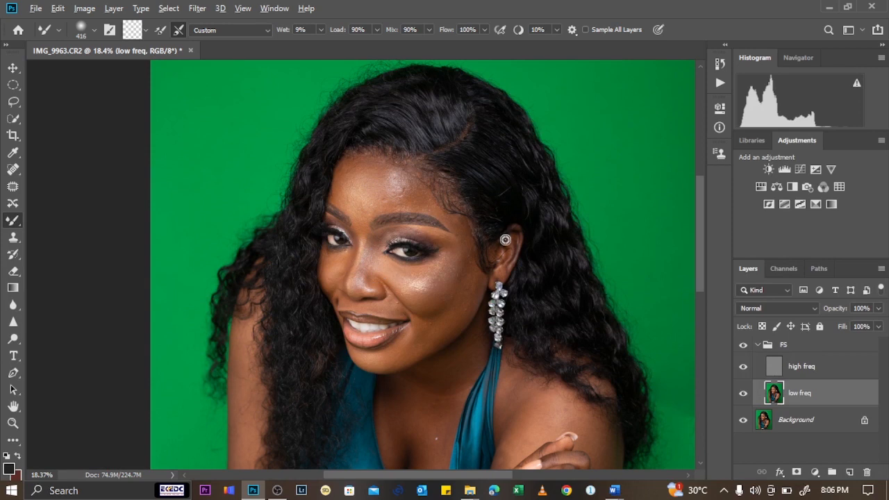
scroll(478, 241, up, 1)
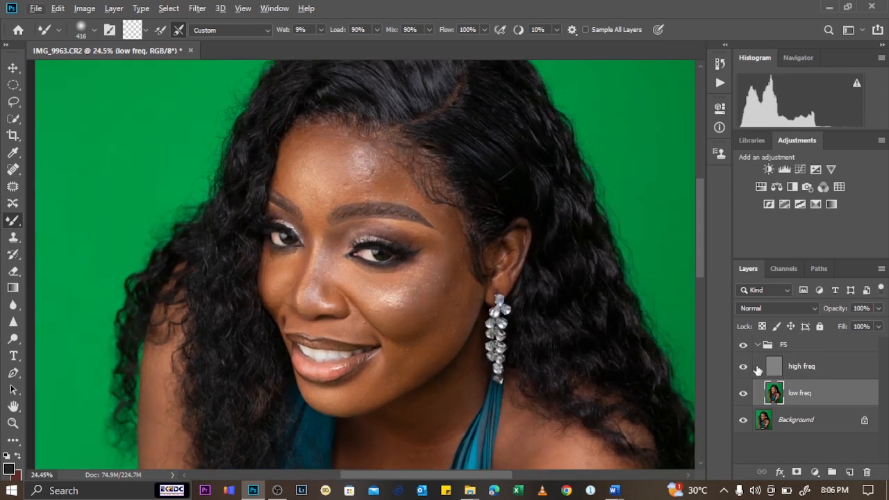
click(744, 367)
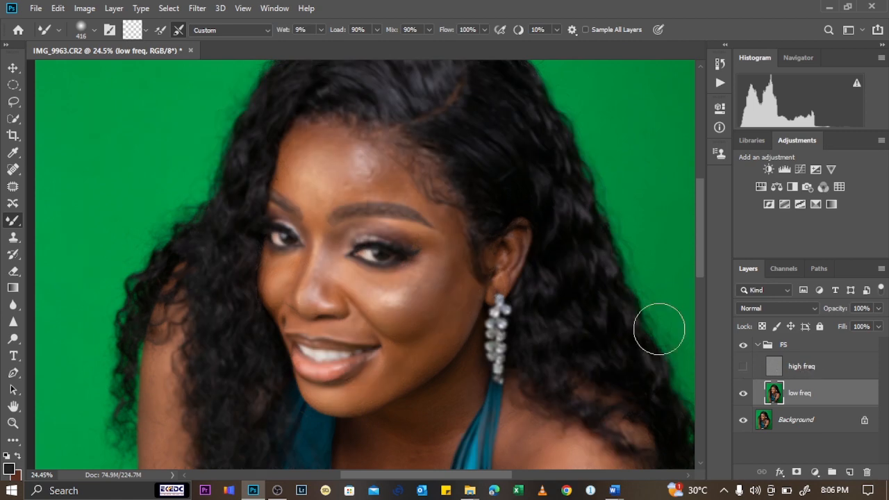
scroll(347, 156, up, 1)
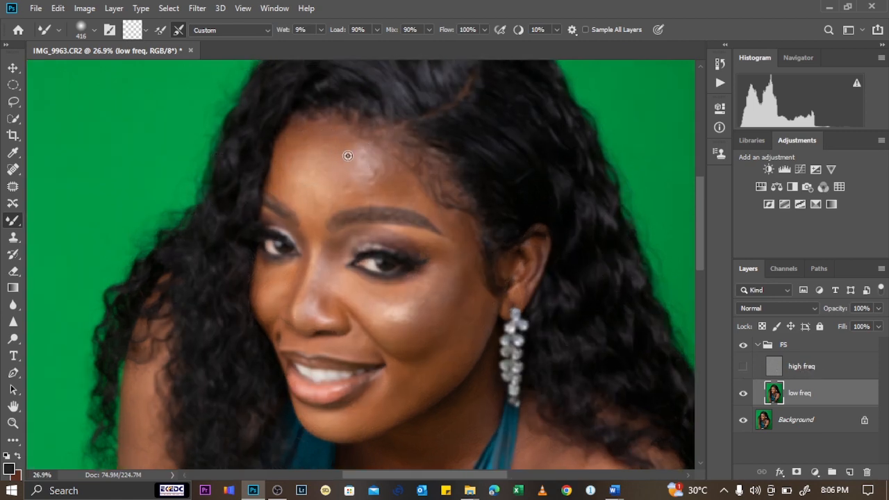
drag(347, 155, 341, 155)
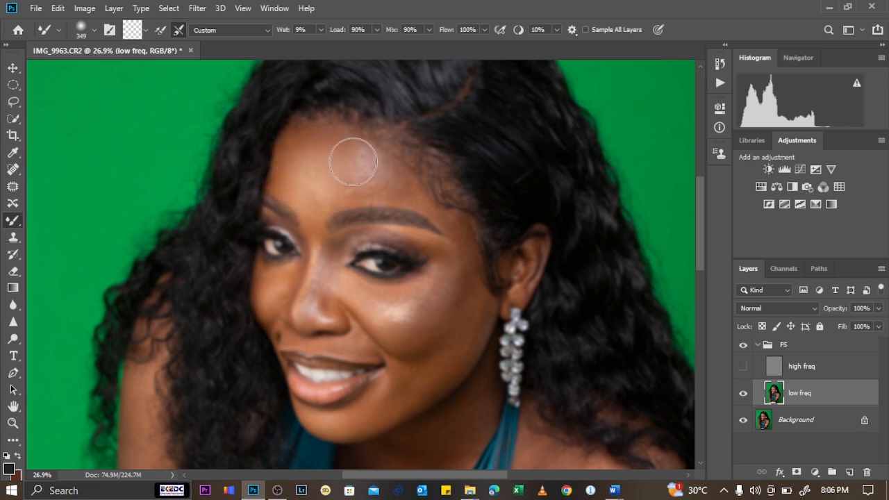
mouse_move(371, 153)
mouse_down()
mouse_move(350, 148)
mouse_move(336, 191)
mouse_move(308, 191)
mouse_move(294, 142)
mouse_move(363, 152)
mouse_move(387, 181)
mouse_move(378, 177)
mouse_up()
- Smooth the cheek highlight and surrounding facial skin tones on the low freq layer, resizing the Mixer Brush to suit each area
mouse_move(482, 264)
mouse_down()
mouse_move(401, 337)
mouse_move(453, 312)
mouse_move(465, 267)
mouse_move(446, 332)
mouse_move(474, 224)
mouse_move(456, 241)
mouse_move(460, 300)
mouse_move(426, 328)
mouse_move(453, 293)
mouse_move(443, 282)
mouse_move(441, 315)
mouse_move(471, 233)
mouse_move(464, 287)
mouse_move(459, 248)
mouse_up()
scroll(460, 295, up, 1)
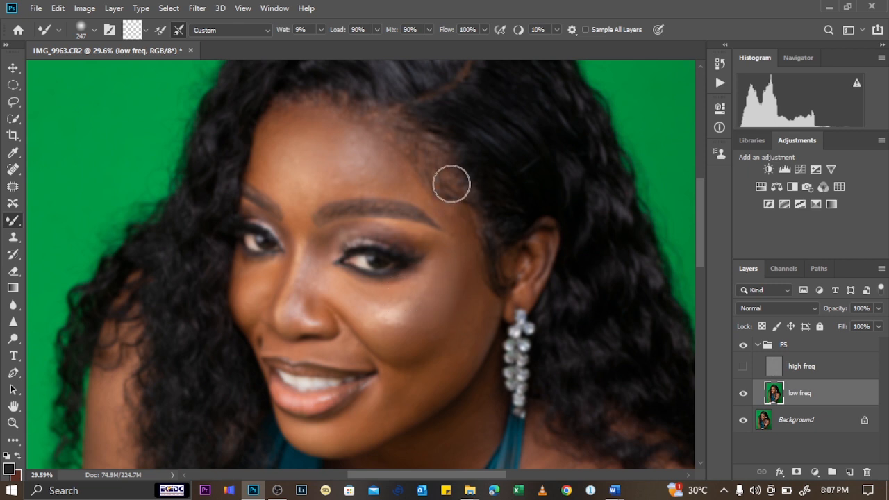
drag(381, 314, 401, 314)
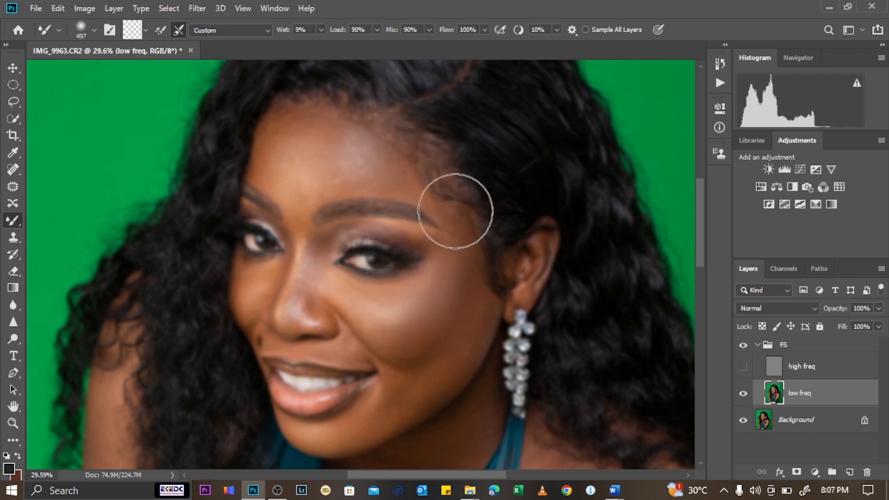
drag(369, 167, 347, 170)
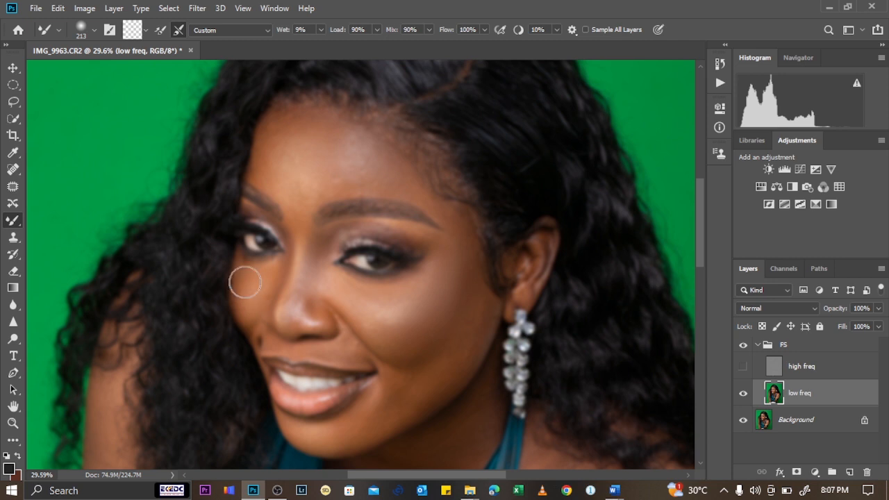
alt+right_click(341, 294)
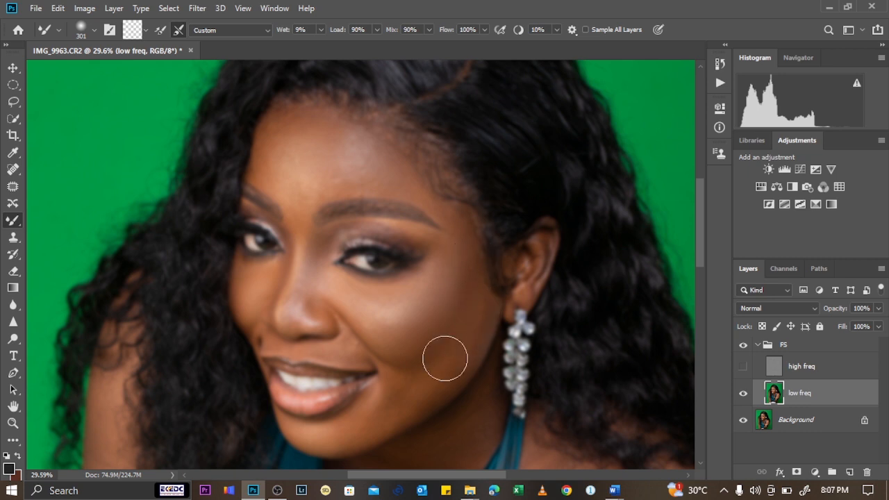
- Blend the remaining uneven tones on the forehead near the hairline with the Mixer Brush at size 301
scroll(469, 222, down, 3)
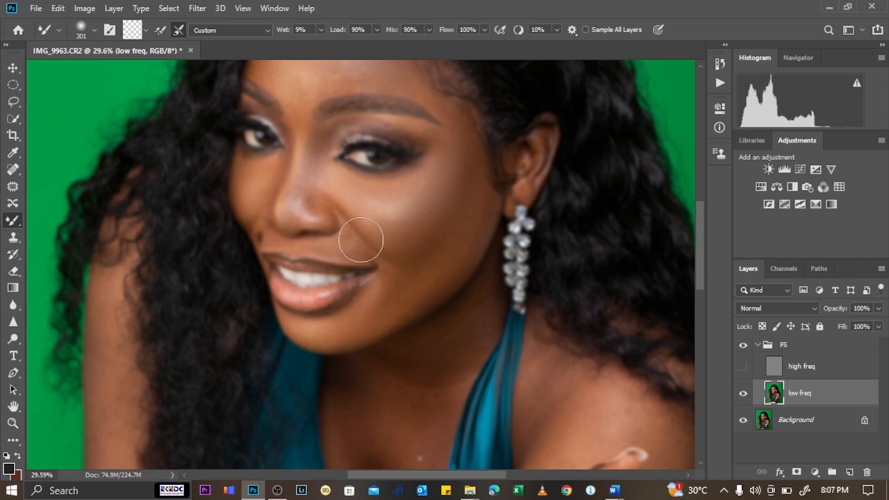
scroll(429, 143, down, 2)
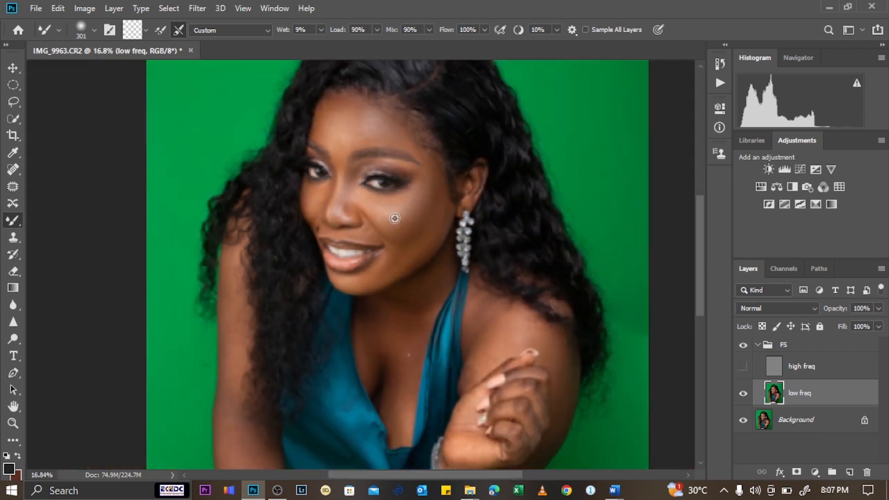
scroll(396, 286, up, 3)
scroll(413, 179, down, 1)
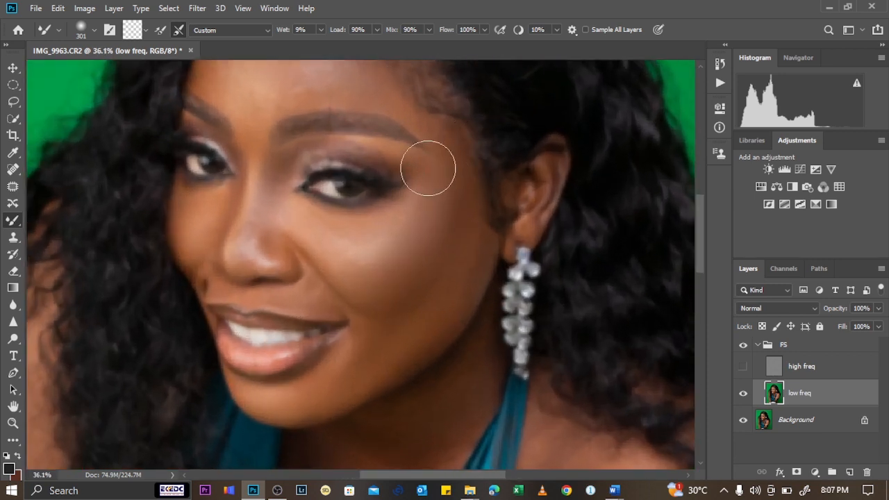
scroll(398, 139, down, 3)
scroll(399, 125, up, 3)
mouse_move(380, 107)
mouse_down()
mouse_move(363, 97)
mouse_move(351, 108)
mouse_up()
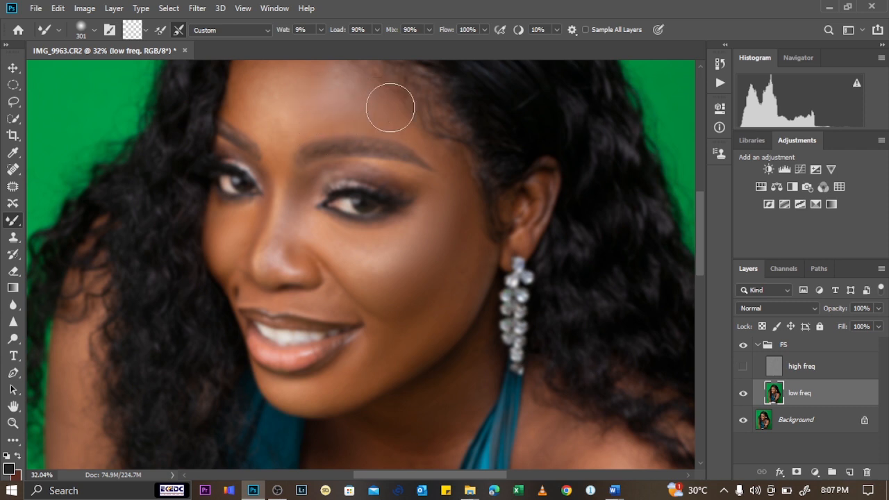
- Smooth the skin tones of the neck and chest on the low freq layer with the Mixer Brush
scroll(381, 258, down, 3)
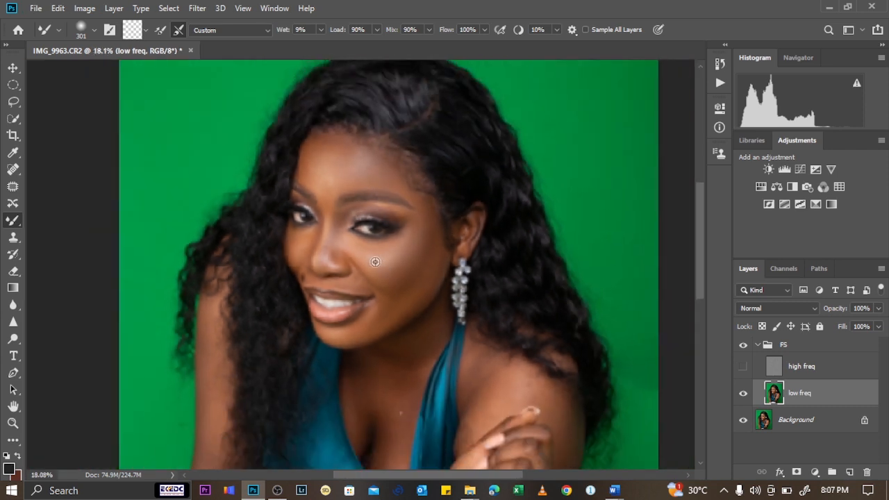
scroll(421, 312, up, 3)
scroll(442, 316, up, 1)
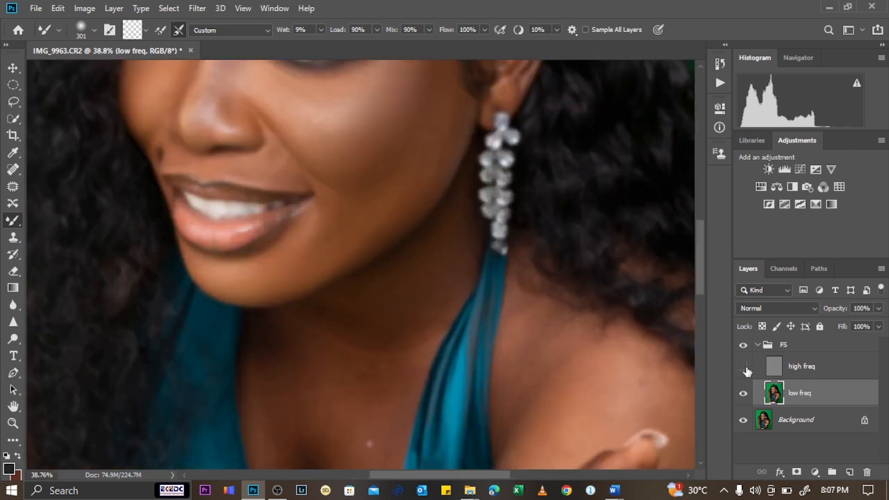
scroll(368, 212, down, 2)
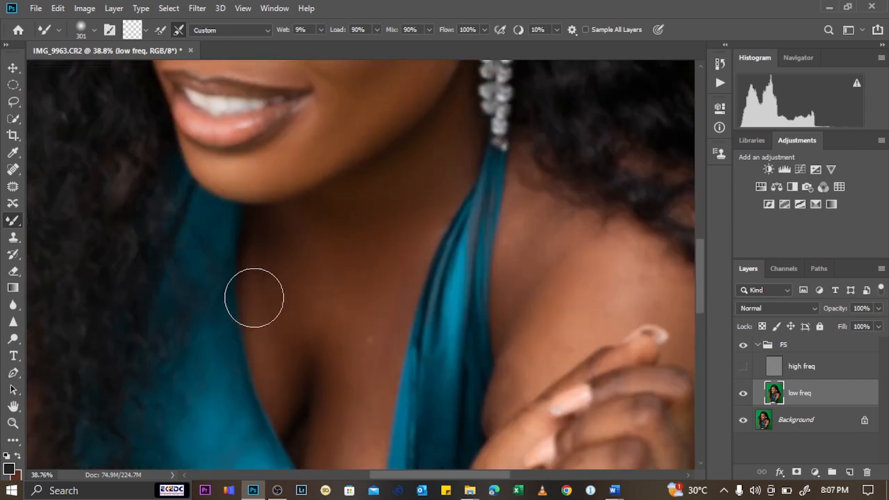
scroll(330, 258, down, 2)
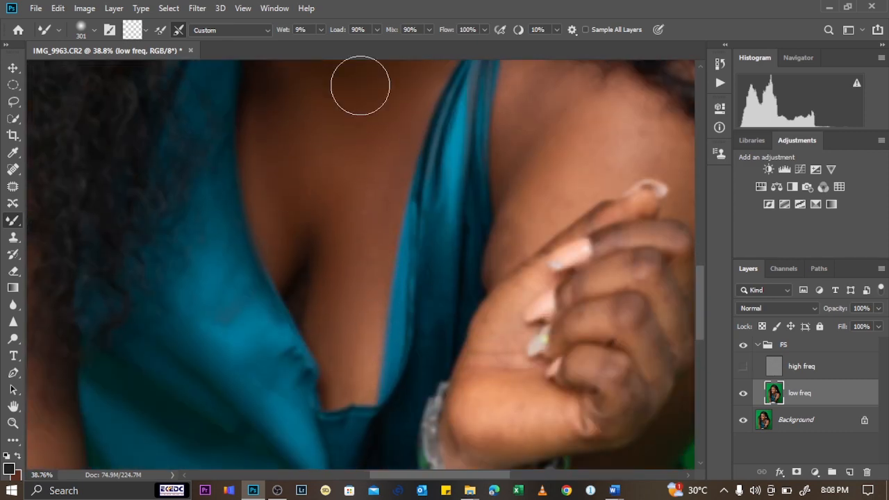
- Adjust the Mixer Brush size to 383 and smooth the shoulder and upper arm on the low freq layer
scroll(333, 240, down, 1)
key(])
key(])
key(])
scroll(424, 184, down, 3)
scroll(477, 162, up, 1)
key([)
key([)
key([)
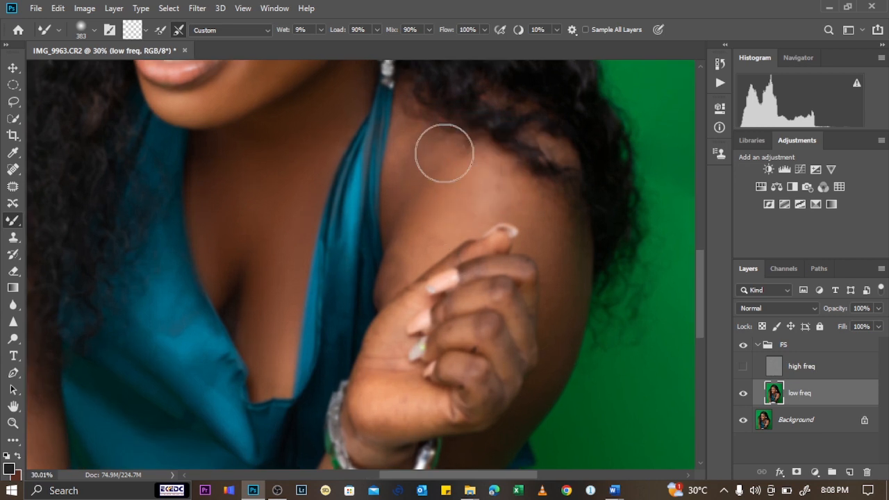
scroll(453, 119, down, 2)
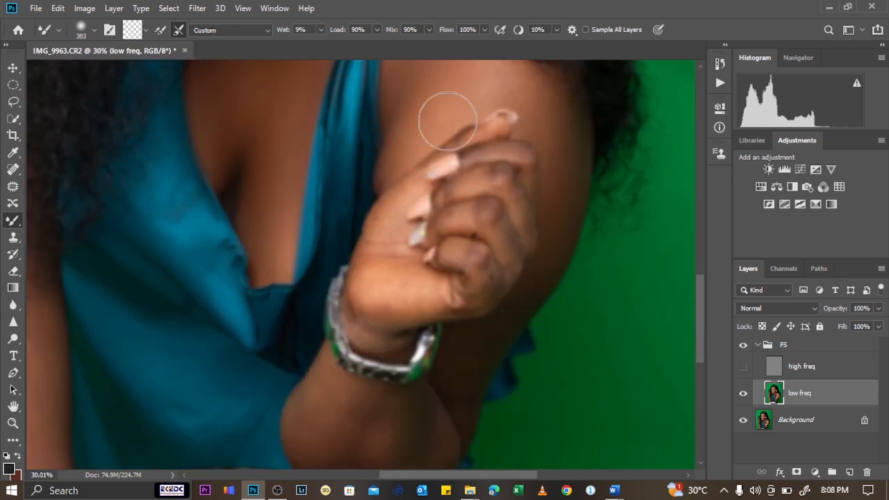
- Reduce the Mixer Brush size to about 108 and blend the patchy tones on the fingers and knuckles
scroll(508, 159, up, 3)
key([)
key([)
key([)
key([)
key([)
key([)
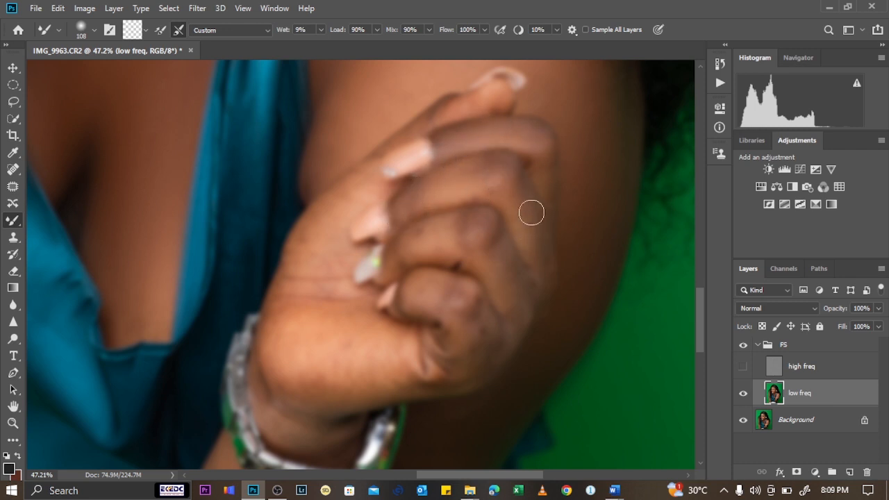
drag(471, 291, 487, 325)
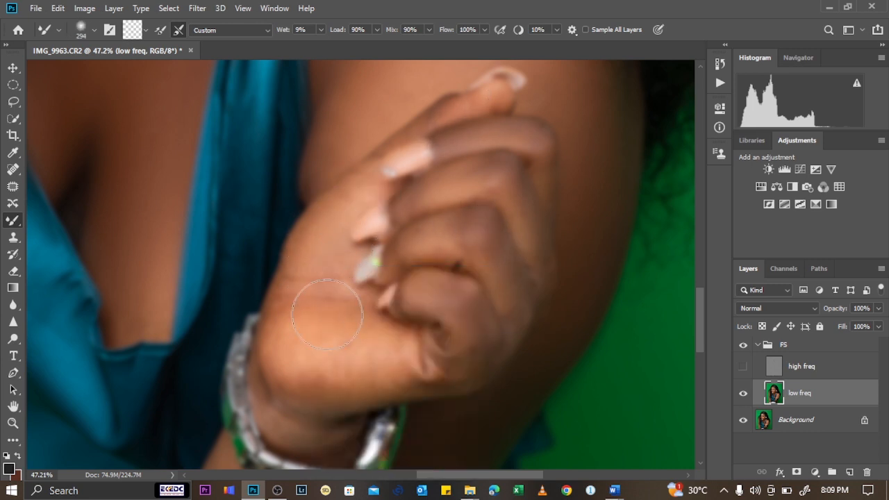
- Show the high freq layer again and compare the photo with the FS group hidden and visible
click(744, 366)
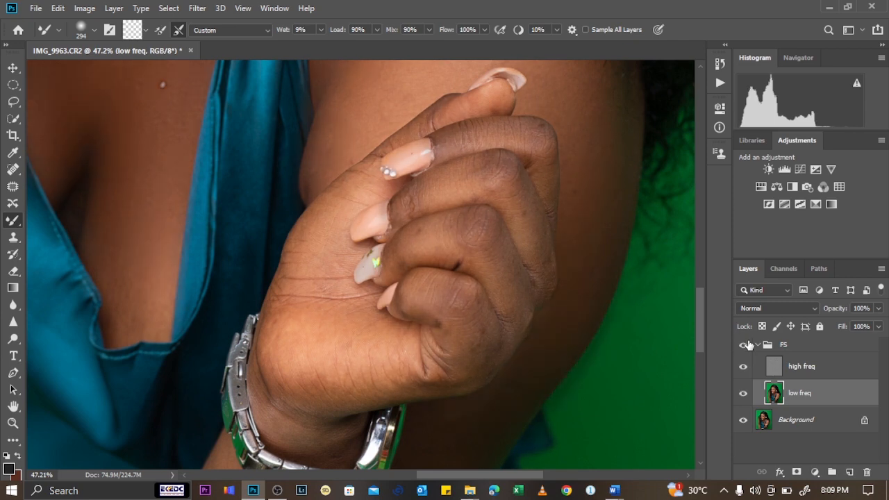
click(744, 345)
click(745, 345)
click(744, 345)
click(744, 345)
click(827, 351)
scroll(451, 197, down, 3)
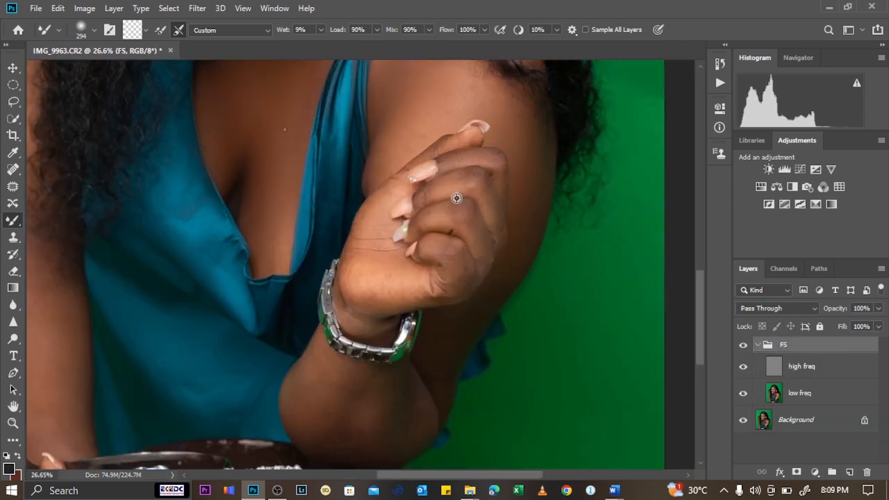
- Smooth the skin of the raised hand, wrist and elbow on the low freq layer with the Mixer Brush
click(777, 396)
scroll(431, 169, down, 1)
scroll(444, 163, up, 3)
scroll(484, 150, up, 2)
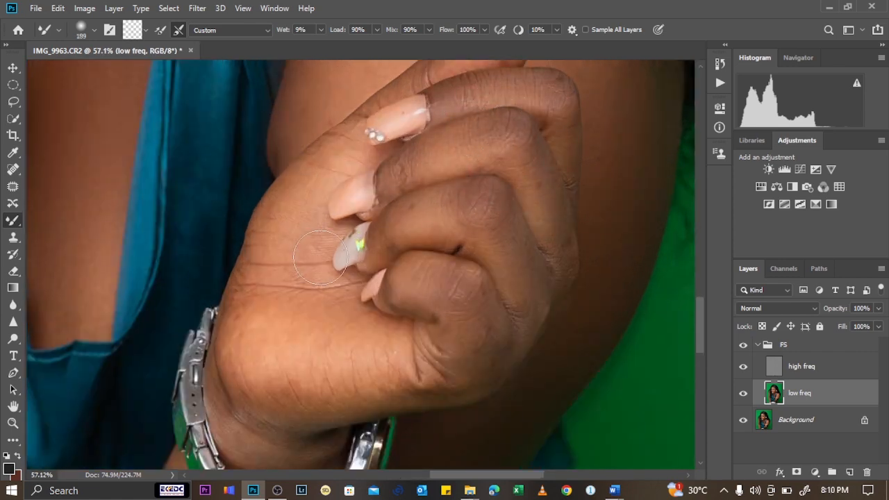
scroll(407, 174, down, 5)
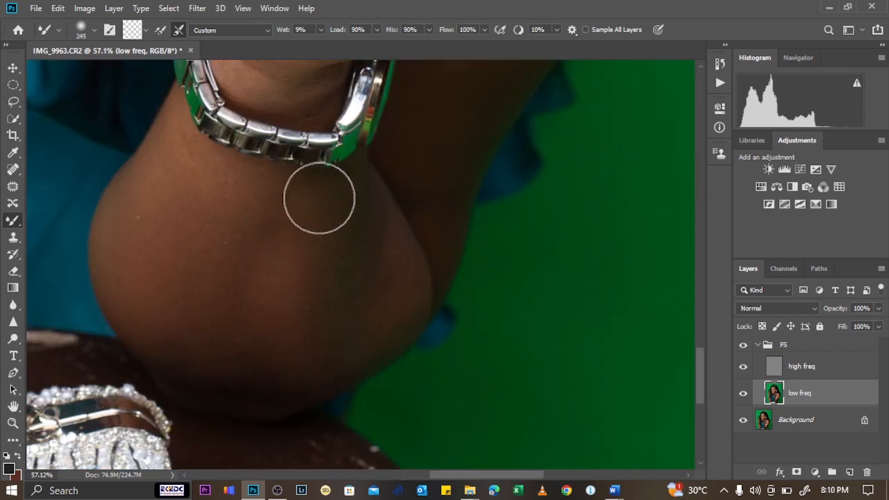
scroll(318, 310, up, 5)
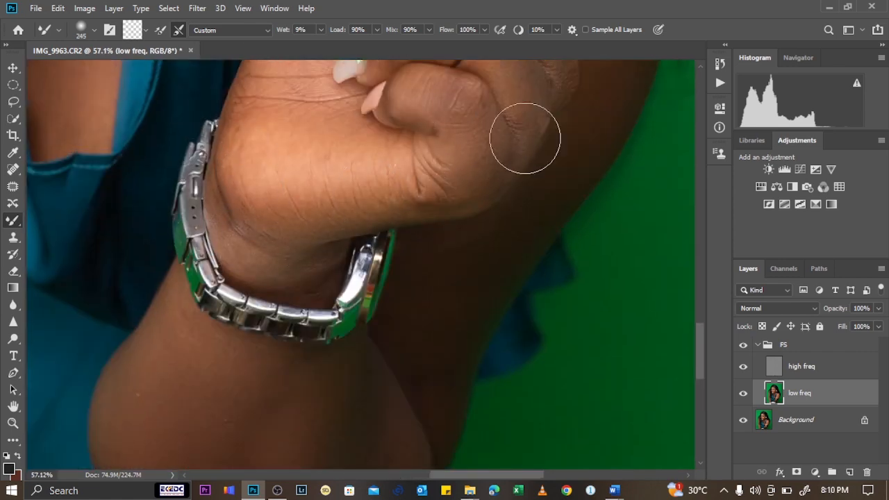
- Reduce the Mixer Brush size to 218 and smooth the forearm down to the hand on the clutch on the low freq layer
scroll(530, 313, down, 5)
scroll(345, 129, up, 3)
scroll(346, 129, down, 8)
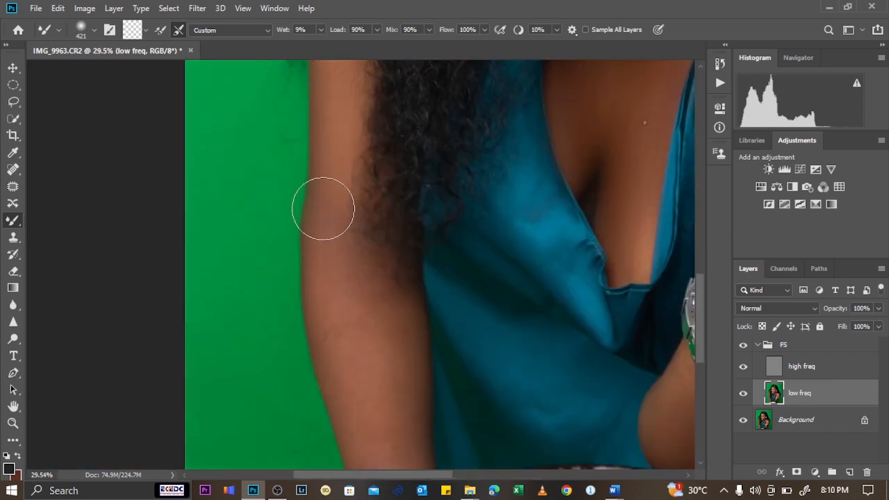
key(bracketleft)
key(bracketleft)
key(bracketleft)
key(bracketleft)
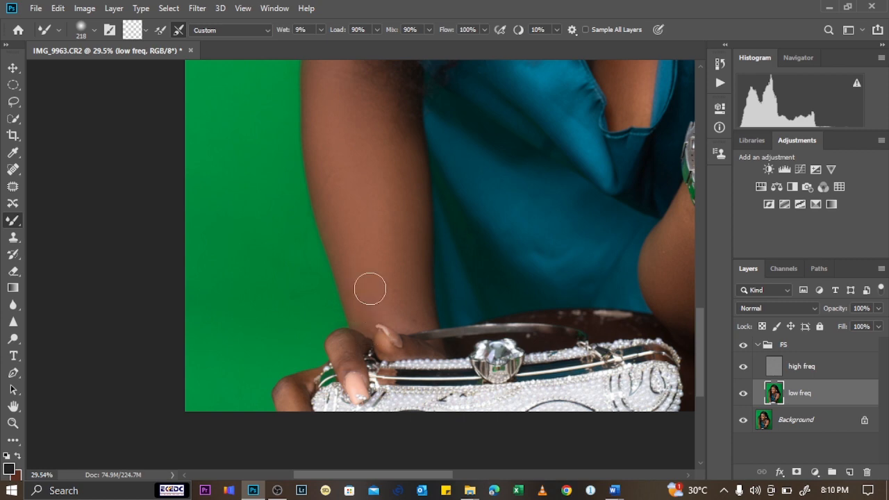
scroll(308, 375, down, 3)
drag(365, 199, 280, 345)
- Examine the smoothed face up close, collapse the FS group and compare the portrait with the group hidden and visible
scroll(243, 379, up, 2)
scroll(248, 219, down, 4)
scroll(346, 159, up, 6)
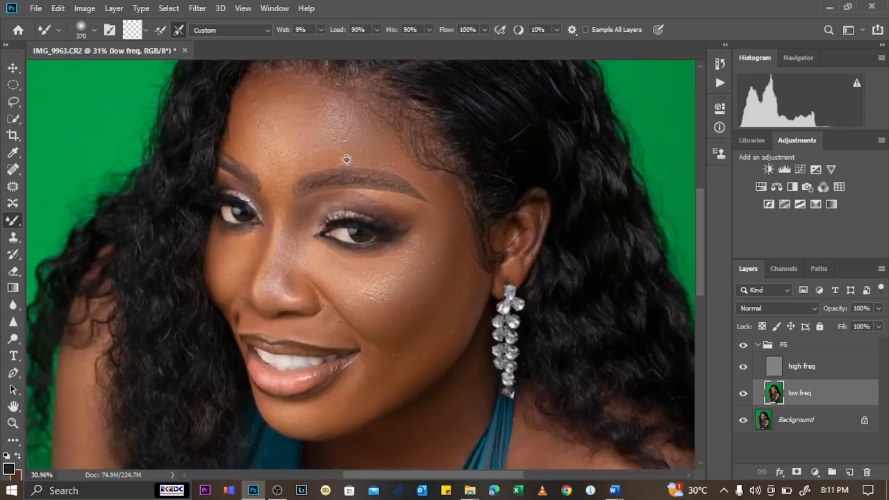
scroll(410, 264, down, 3)
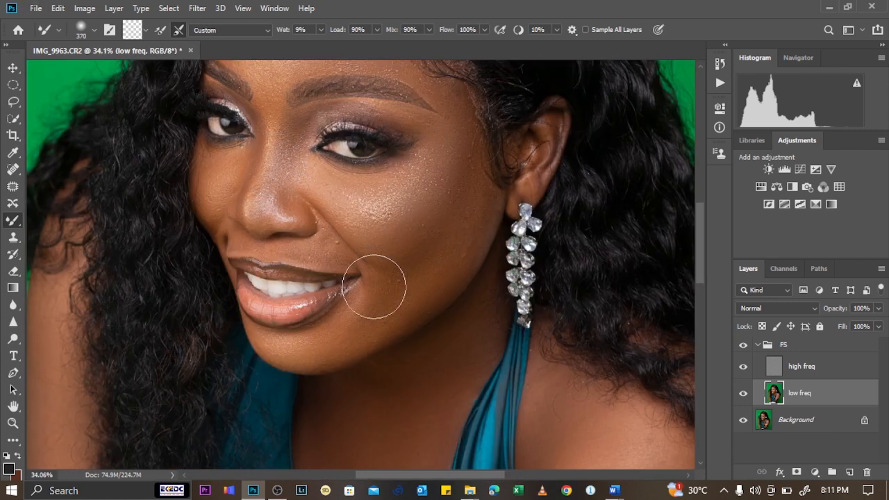
scroll(389, 179, down, 4)
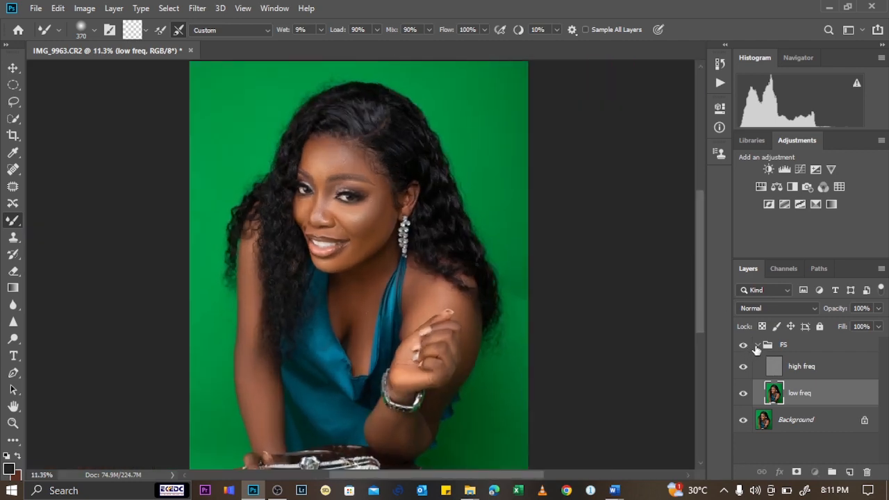
click(758, 345)
click(742, 346)
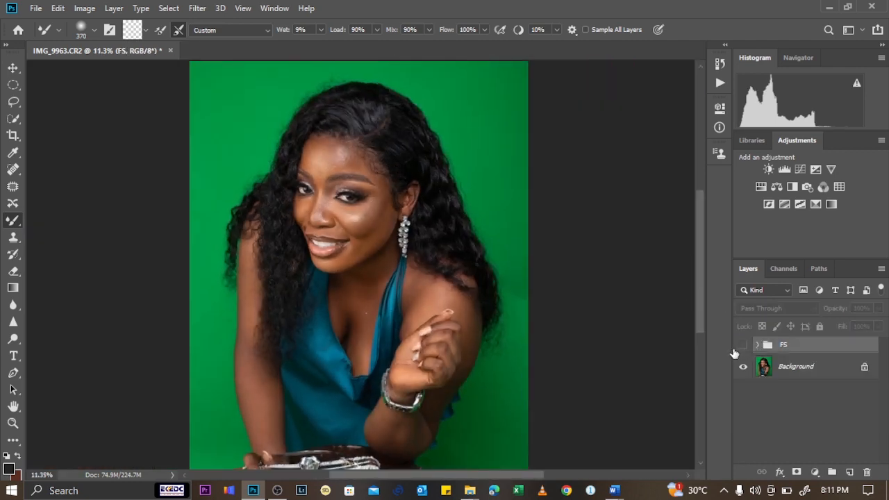
click(738, 348)
click(735, 349)
click(743, 345)
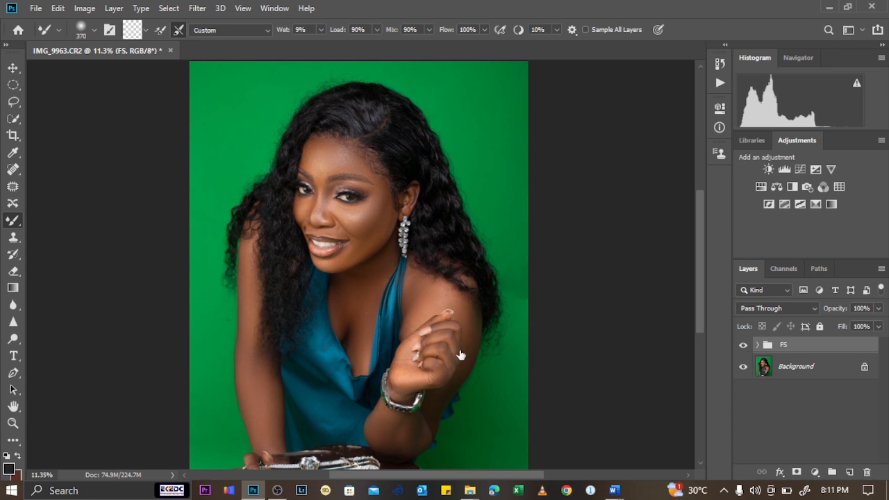
click(743, 345)
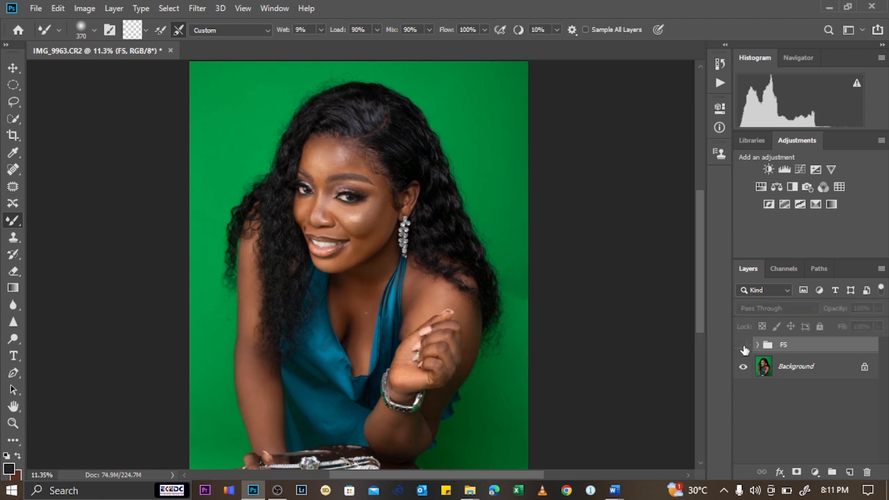
scroll(332, 134, up, 3)
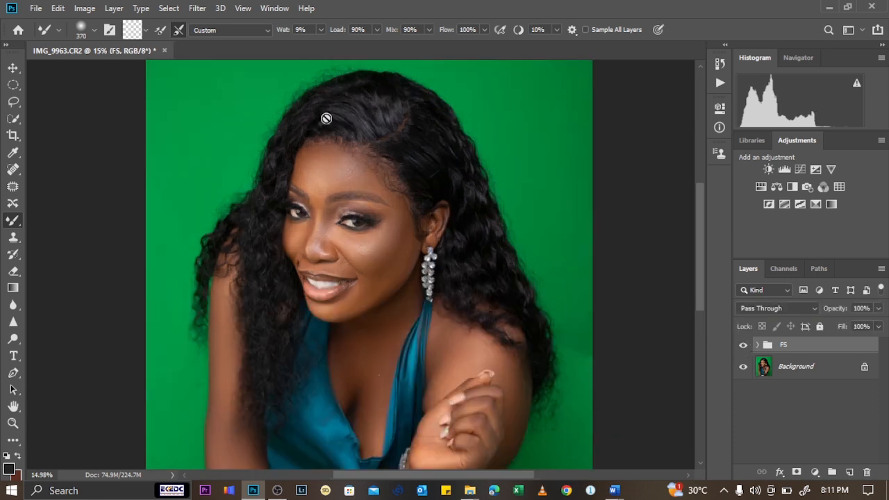
scroll(338, 167, down, 2)
scroll(348, 200, up, 2)
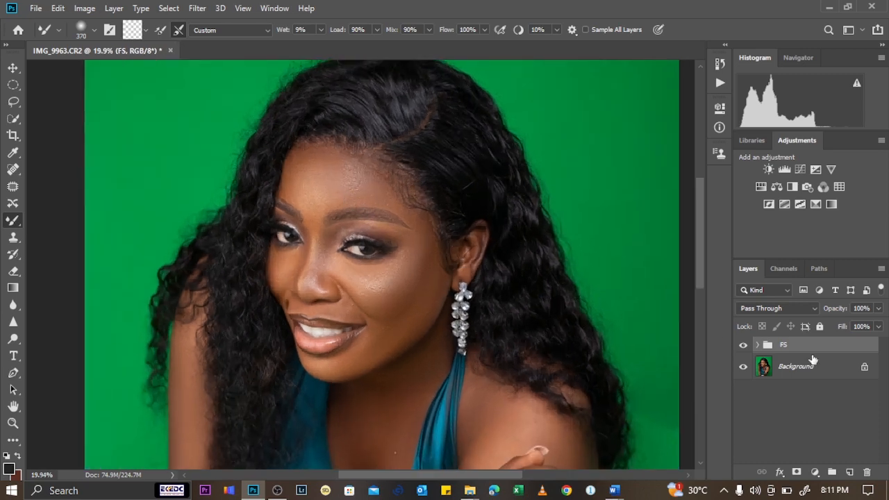
- Try the FS group at 74% opacity, check the effect on the portrait and restore it to 100%
click(879, 308)
drag(880, 326, 866, 328)
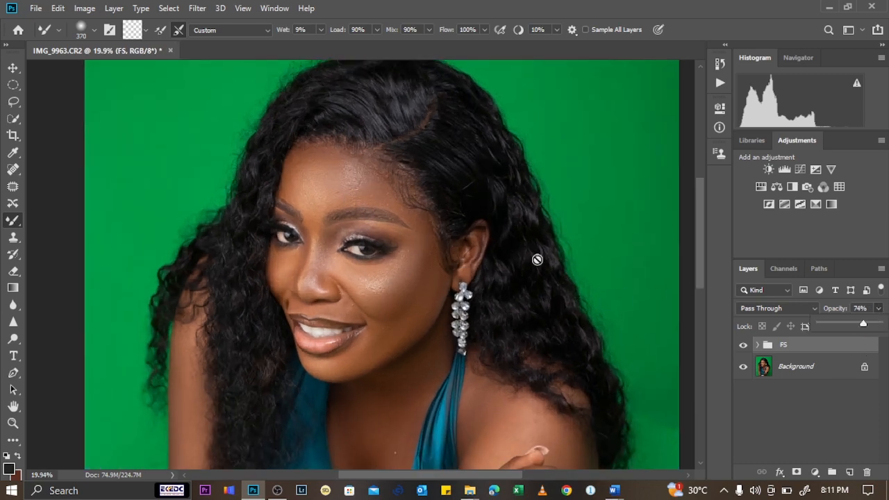
scroll(500, 252, down, 3)
scroll(285, 223, up, 2)
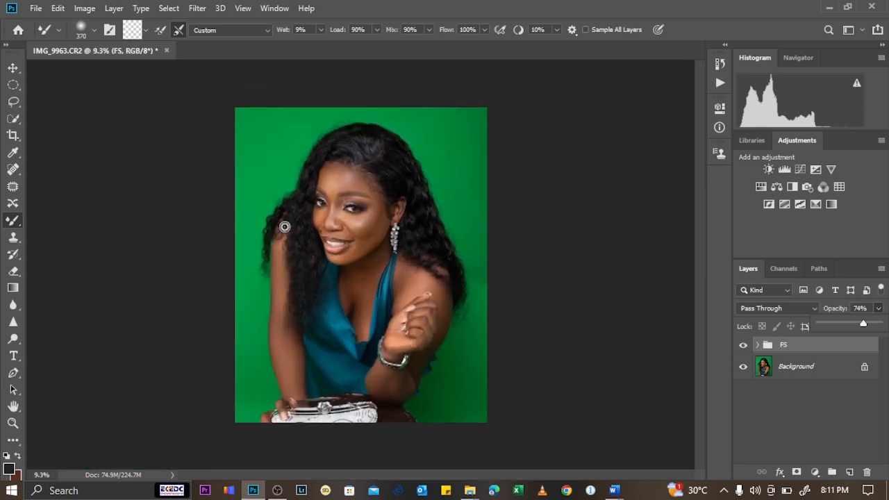
scroll(334, 183, up, 1)
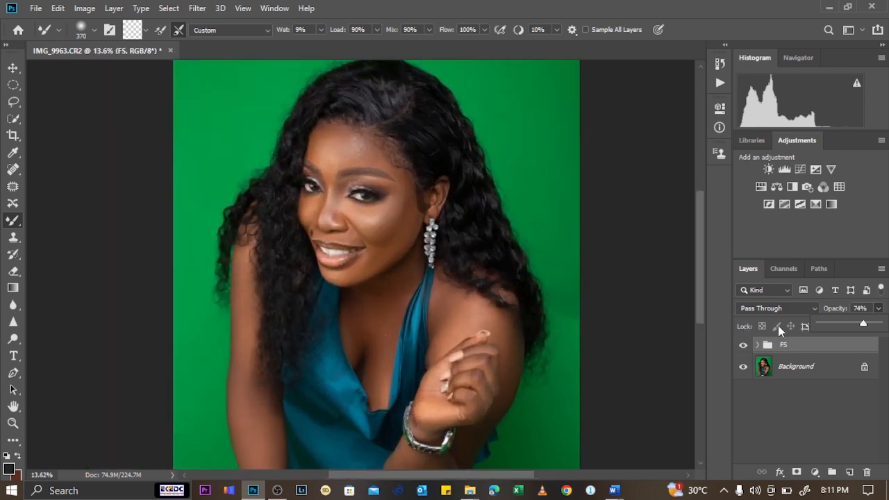
mouse_move(863, 325)
mouse_down()
mouse_move(824, 325)
mouse_move(884, 333)
mouse_up()
- Expand the FS group and outline the forehead skin on the low freq layer with the Lasso tool at 22 px feather
click(761, 347)
click(758, 345)
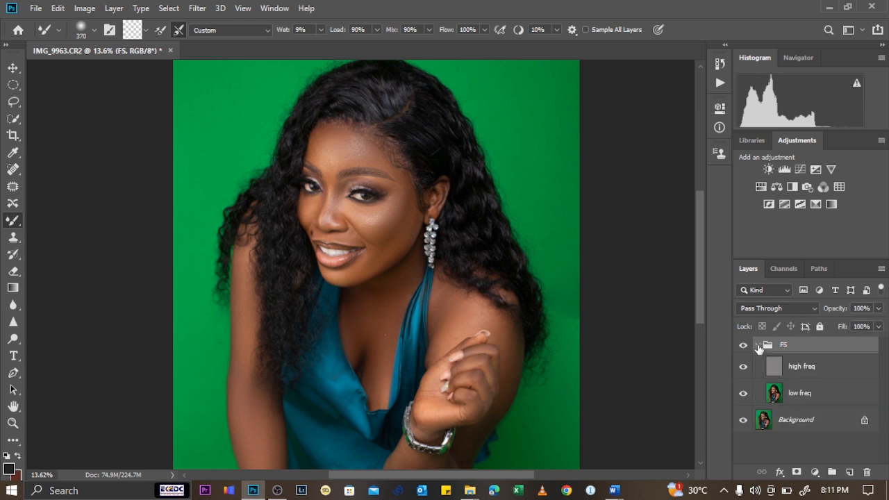
click(776, 393)
scroll(394, 113, up, 2)
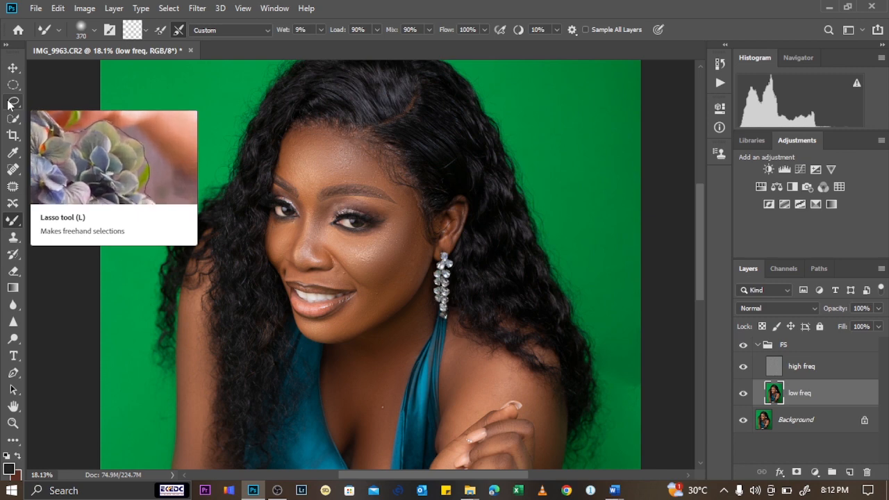
click(9, 104)
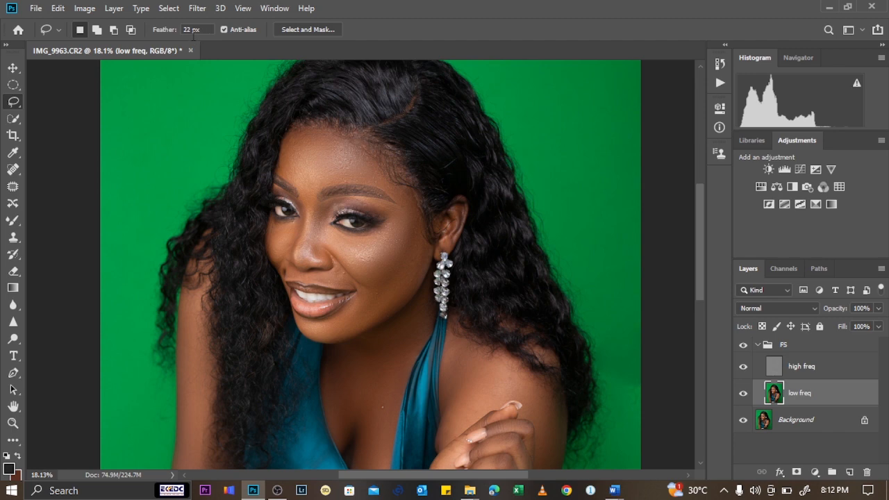
scroll(363, 184, up, 2)
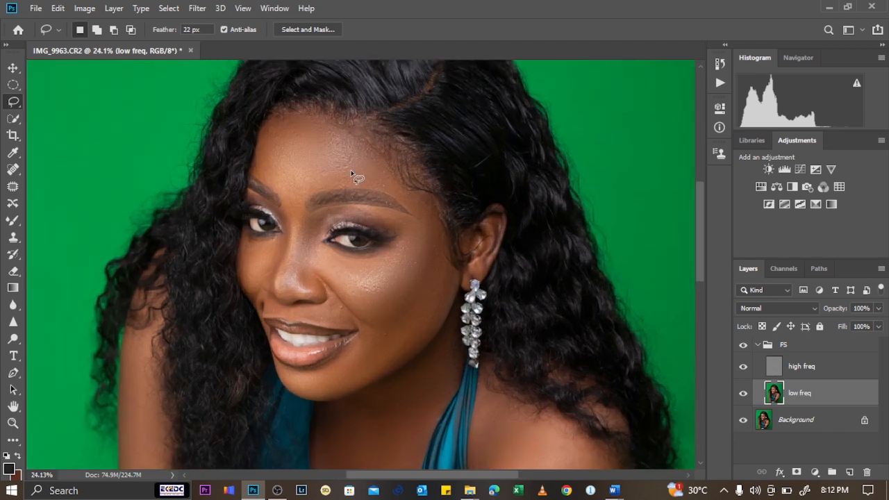
scroll(326, 138, up, 1)
drag(260, 115, 299, 130)
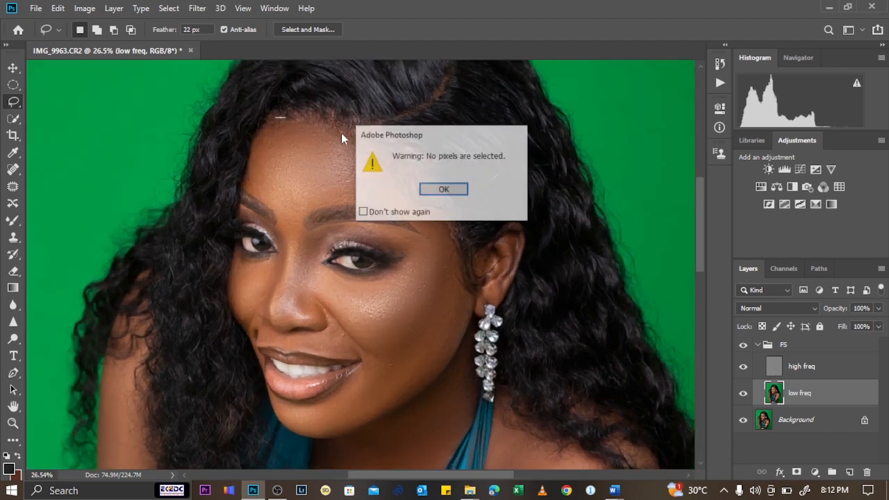
click(444, 190)
mouse_move(310, 130)
mouse_down()
mouse_move(362, 141)
mouse_move(405, 203)
mouse_move(331, 209)
mouse_up()
mouse_move(259, 200)
mouse_down()
mouse_move(245, 145)
mouse_move(285, 125)
mouse_up()
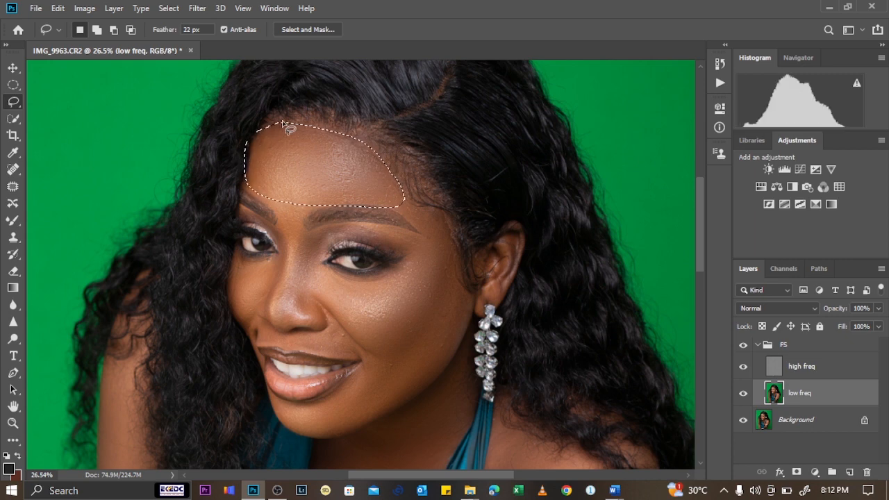
- Apply a Gaussian Blur with a 21 pixel radius to the selected forehead and clear the selection
click(197, 8)
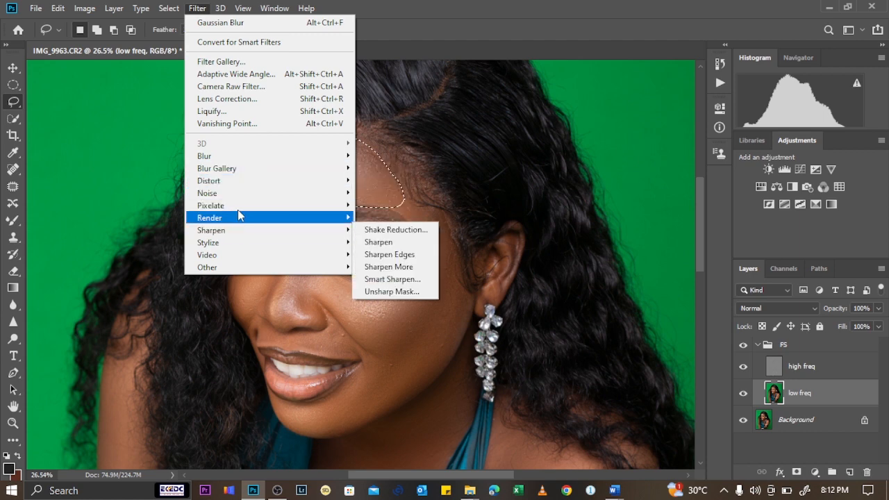
mouse_move(292, 161)
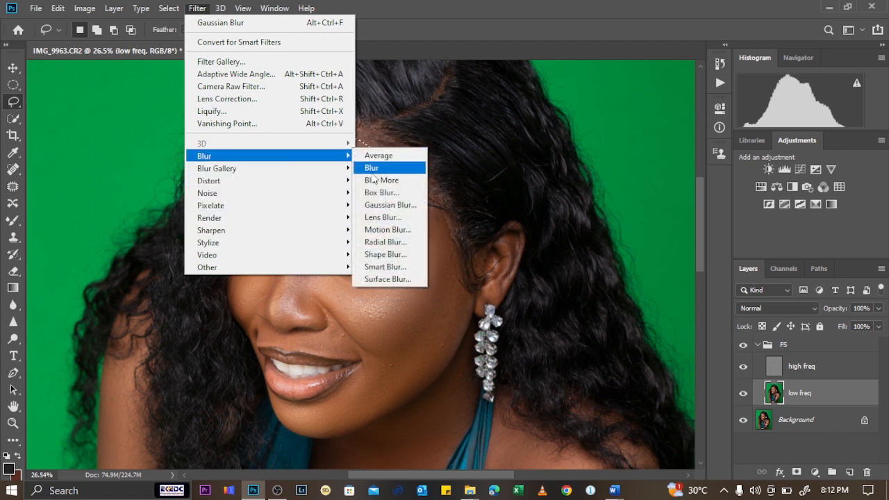
click(392, 205)
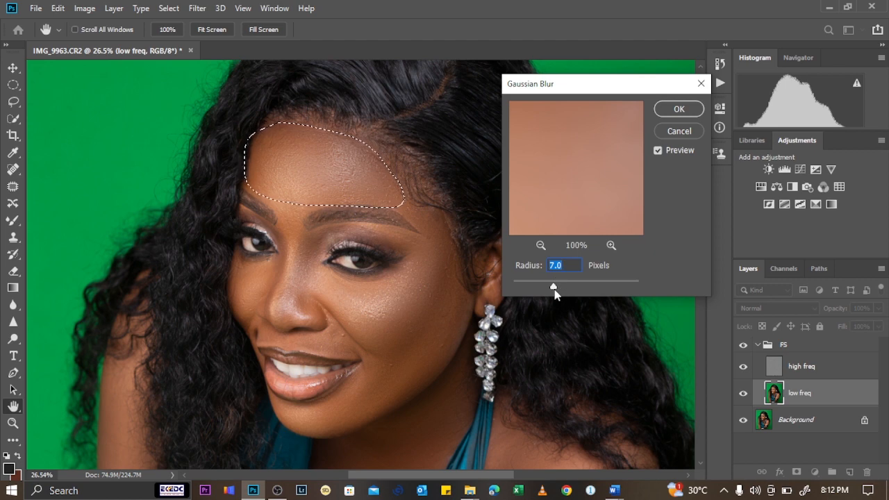
drag(554, 290, 572, 290)
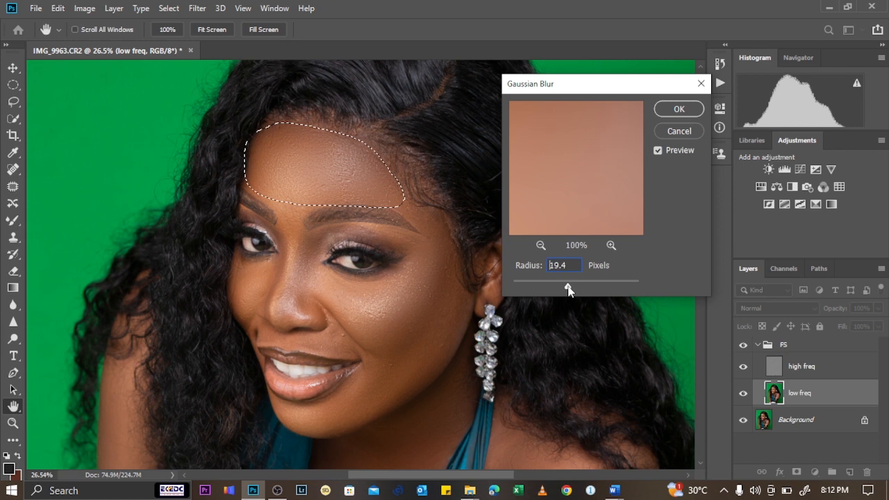
key(BackSpace)
text(21)
key(BackSpace)
key(BackSpace)
key(BackSpace)
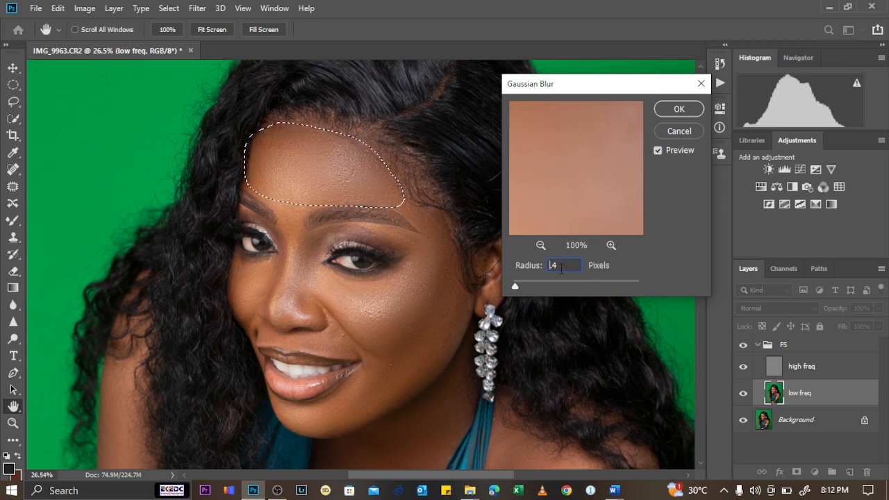
key(BackSpace)
key(BackSpace)
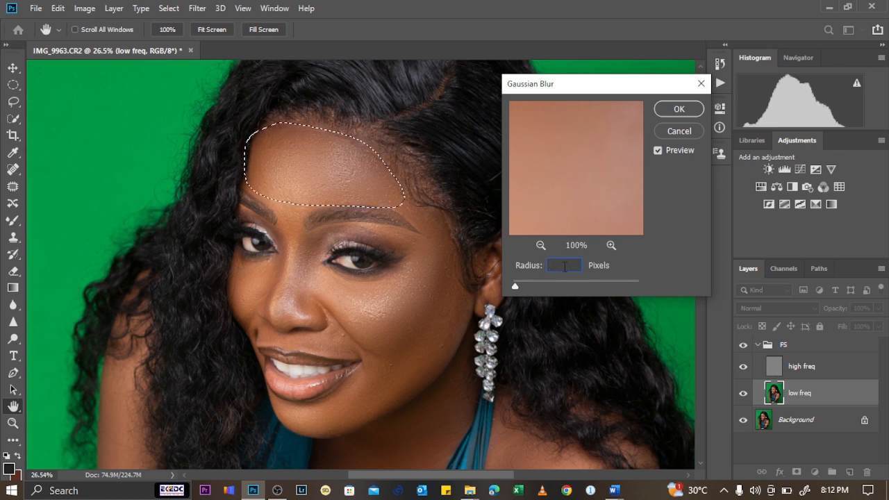
text(21)
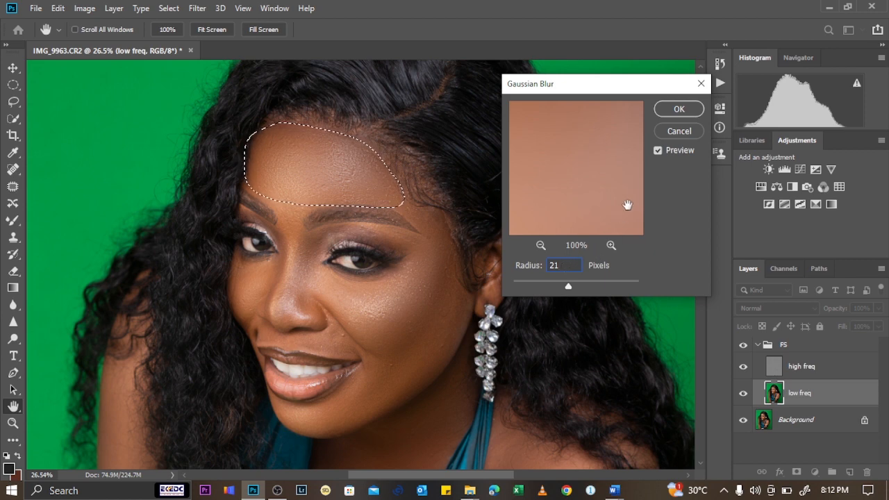
click(680, 106)
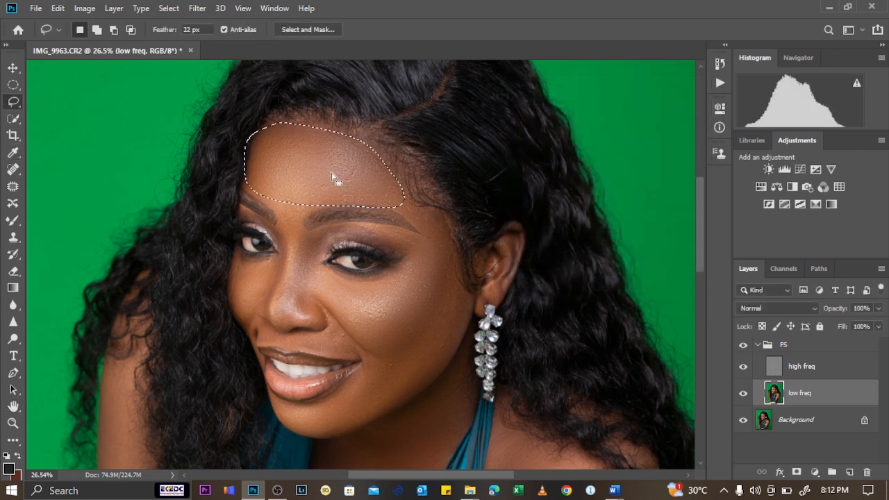
key(ctrl+d)
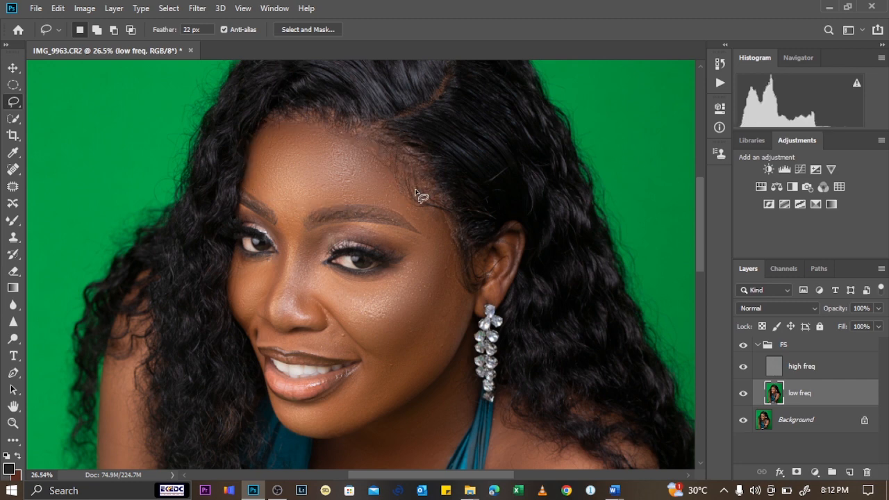
- Outline the bridge and tip of the nose with the Lasso tool and reapply the last Gaussian Blur there
mouse_move(296, 219)
mouse_down()
mouse_move(272, 320)
mouse_move(304, 320)
mouse_move(314, 208)
mouse_up()
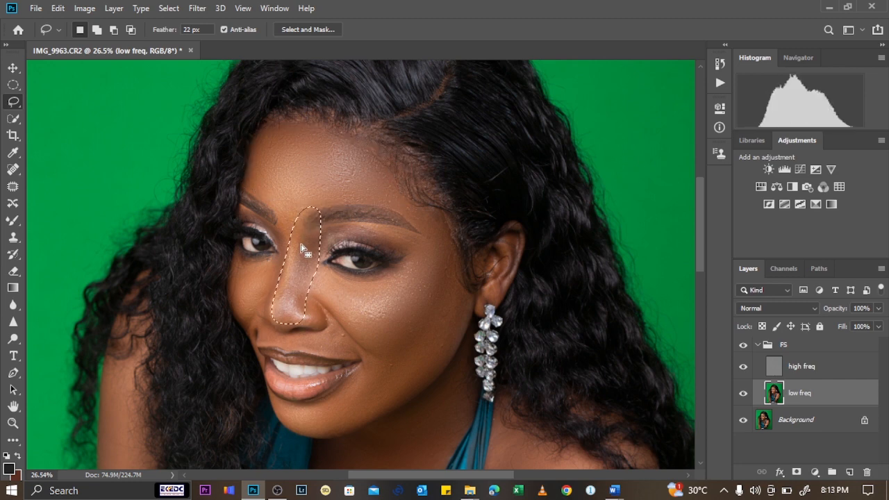
right_click(302, 250)
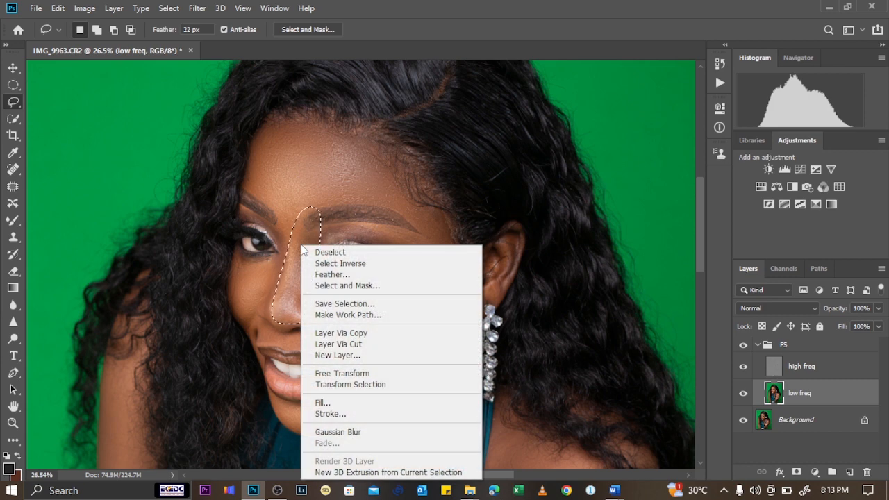
click(358, 433)
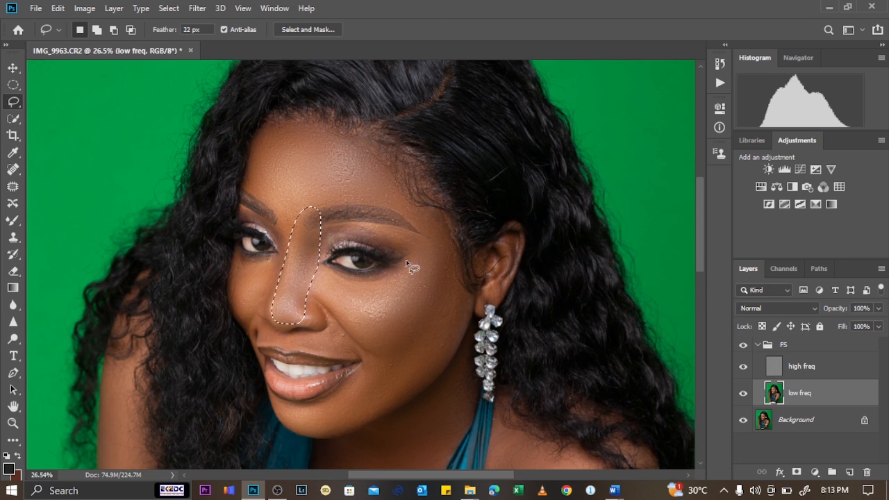
- Outline the cheek and temple beside the earring with the Lasso tool, reapply the last Gaussian Blur and clear the selection
mouse_move(425, 218)
mouse_down()
mouse_move(389, 267)
mouse_move(370, 336)
mouse_move(392, 380)
mouse_move(439, 319)
mouse_move(460, 260)
mouse_move(461, 225)
mouse_move(427, 219)
mouse_up()
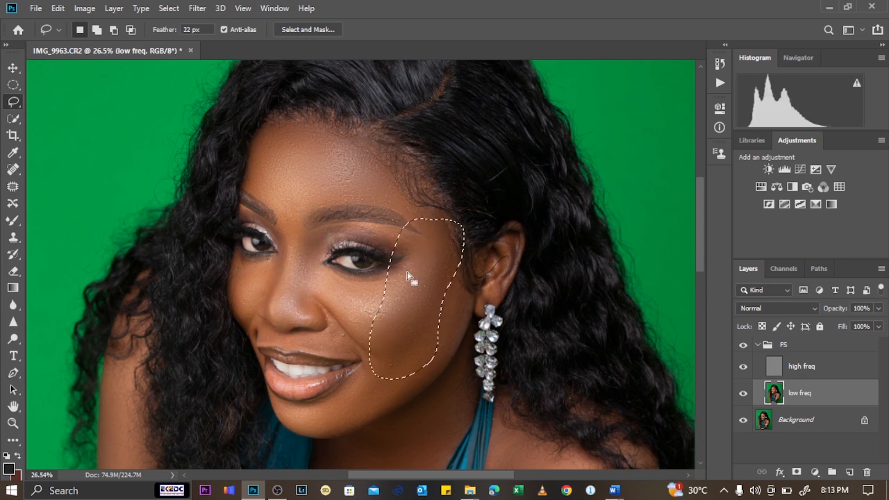
right_click(407, 272)
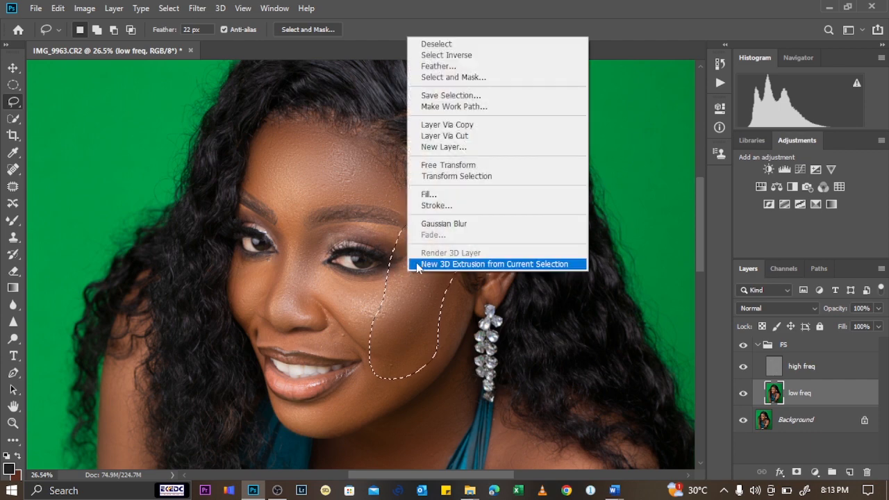
click(453, 225)
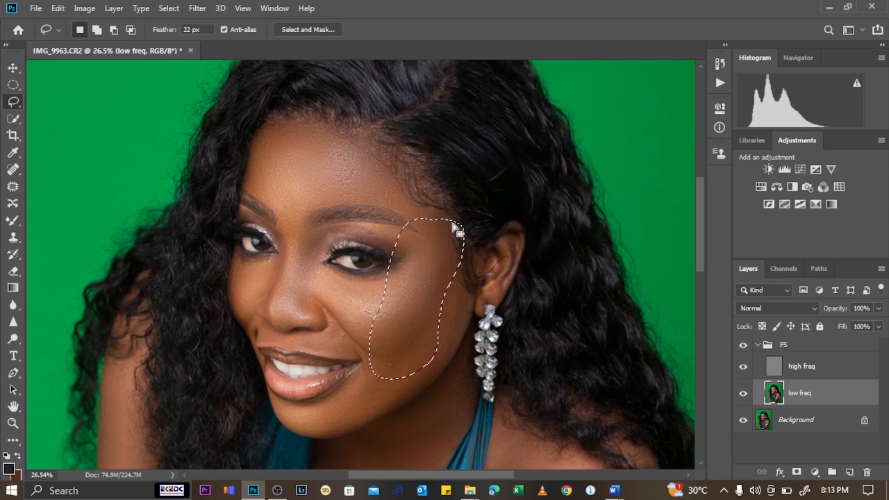
key(ctrl+d)
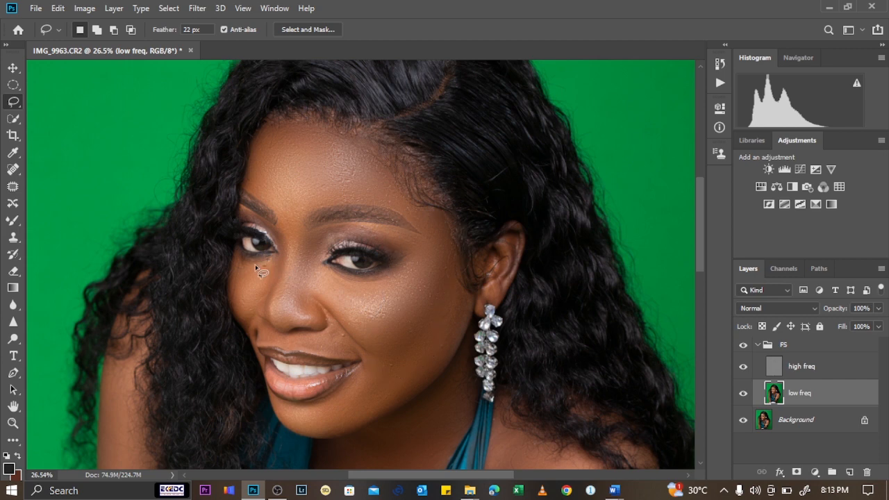
- Outline the small cheek area under the eye on the hair-covered side and reapply the last Gaussian Blur there
mouse_move(264, 266)
mouse_down()
mouse_move(270, 262)
mouse_move(240, 323)
mouse_move(273, 299)
mouse_move(268, 267)
mouse_up()
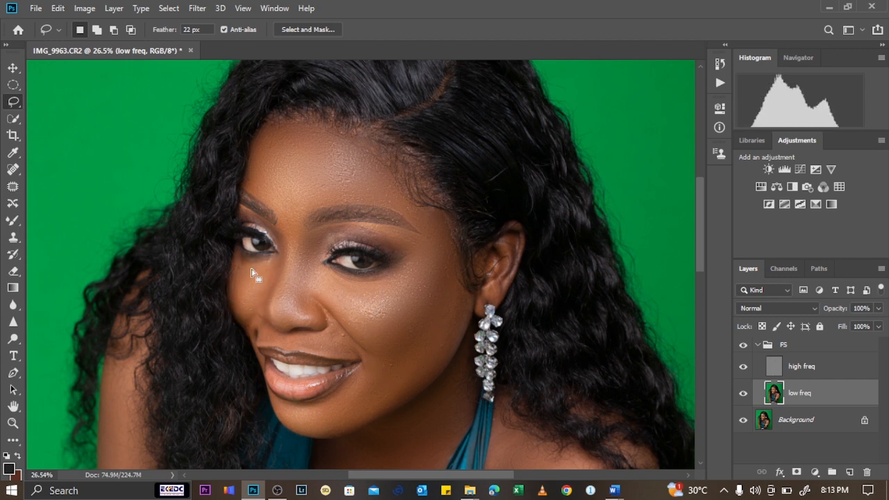
right_click(255, 277)
click(308, 226)
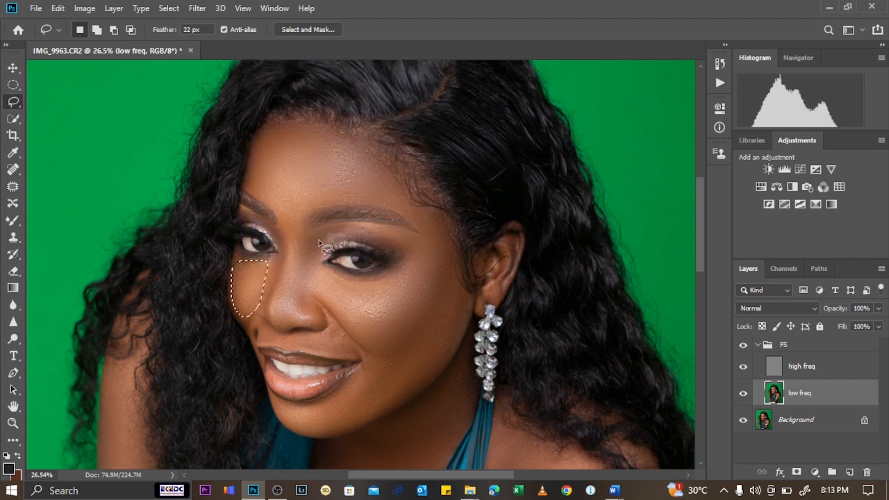
- Outline the neck and upper chest skin between the dress straps with the Lasso tool and reapply the last Gaussian Blur
scroll(407, 327, down, 5)
drag(407, 305, 387, 292)
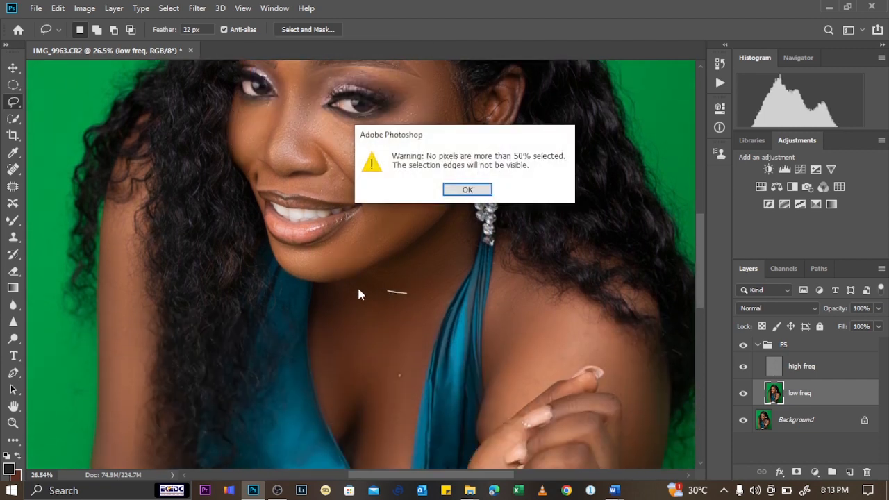
click(466, 190)
mouse_move(438, 231)
mouse_down()
mouse_move(336, 322)
mouse_move(325, 386)
mouse_move(364, 442)
mouse_move(388, 439)
mouse_move(423, 393)
mouse_move(442, 232)
mouse_up()
right_click(388, 305)
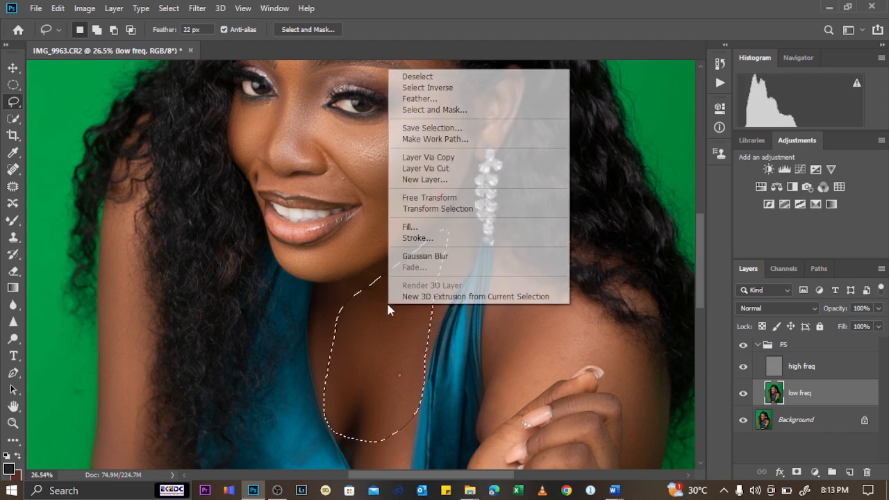
click(421, 256)
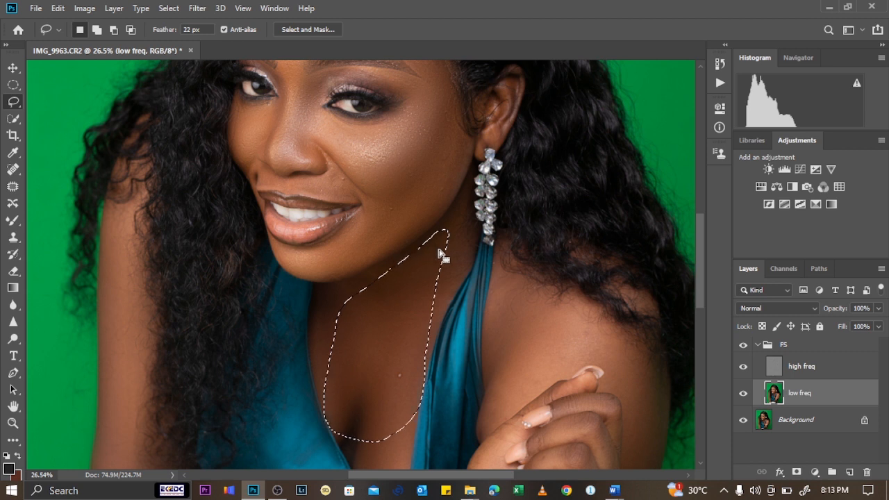
- Outline a patch of skin on the arm beside the long hair, reapply the last Gaussian Blur and clear the selection
scroll(551, 304, down, 2)
scroll(292, 234, down, 2)
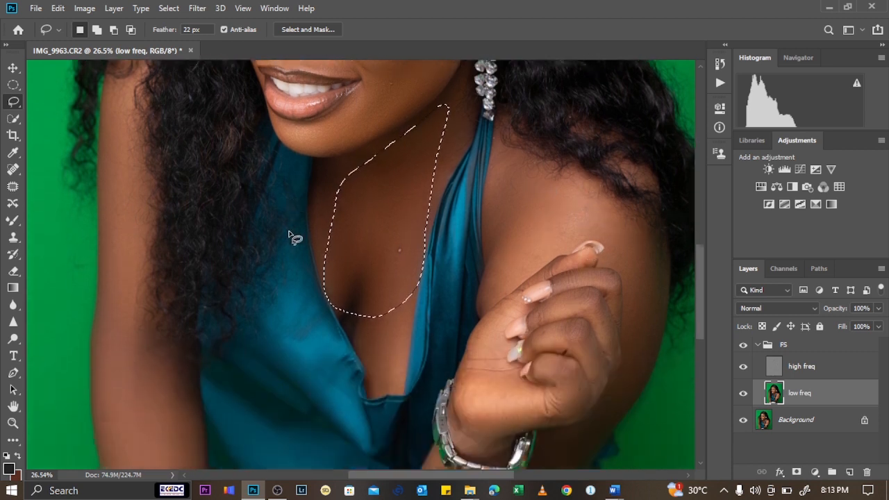
mouse_move(118, 321)
mouse_down()
mouse_move(143, 386)
mouse_move(161, 346)
mouse_move(121, 318)
mouse_up()
right_click(128, 349)
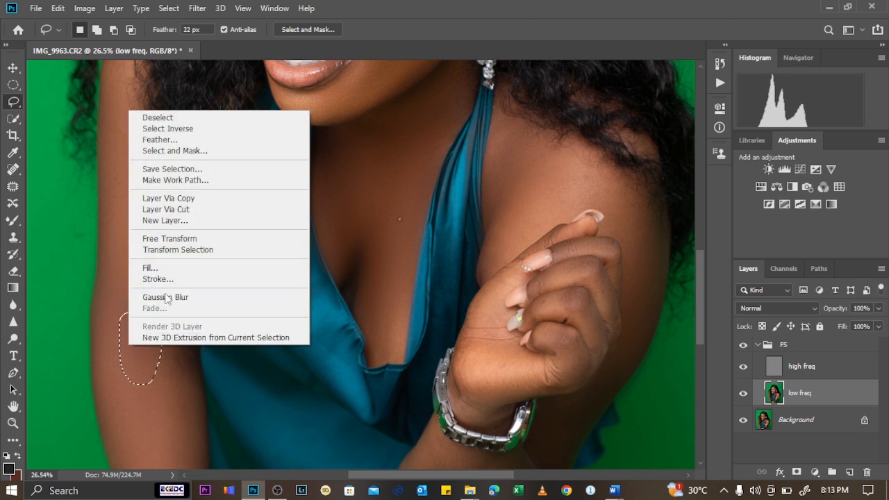
click(170, 297)
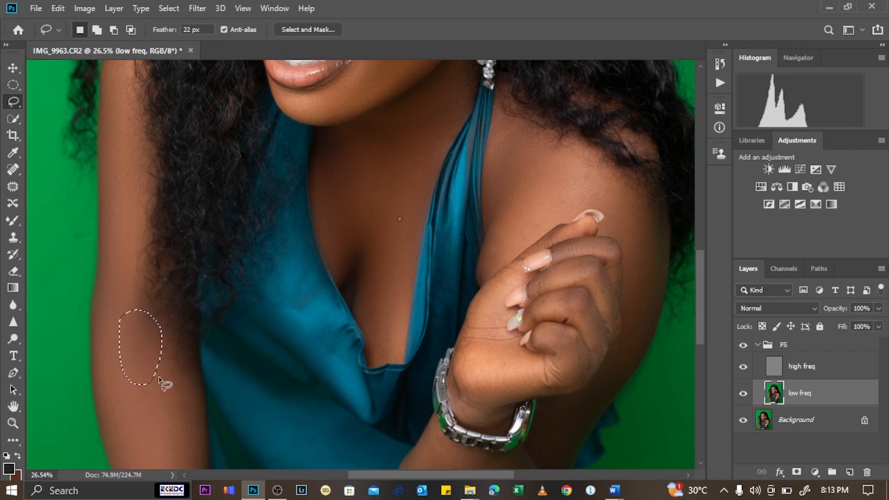
key(ctrl+d)
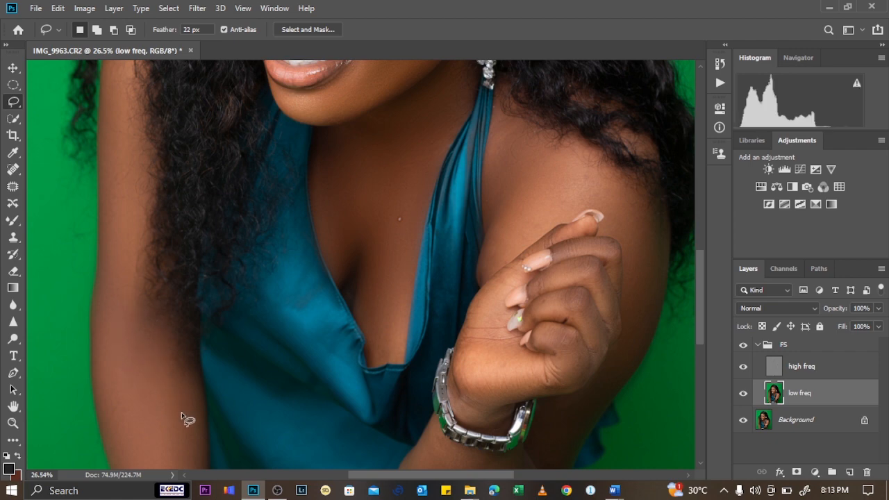
- Make the high freq layer active and switch to the Spot Healing Brush for the face blemishes
scroll(314, 359, down, 3)
scroll(320, 190, up, 3)
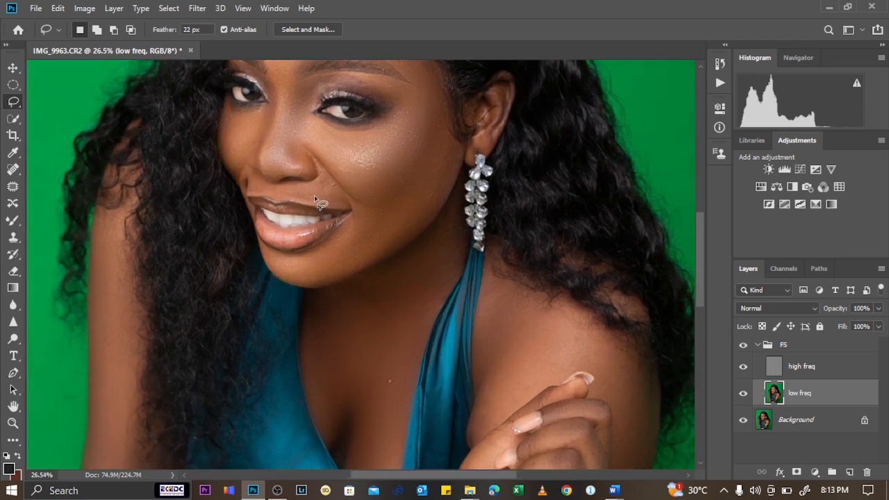
scroll(412, 189, up, 2)
scroll(439, 198, up, 1)
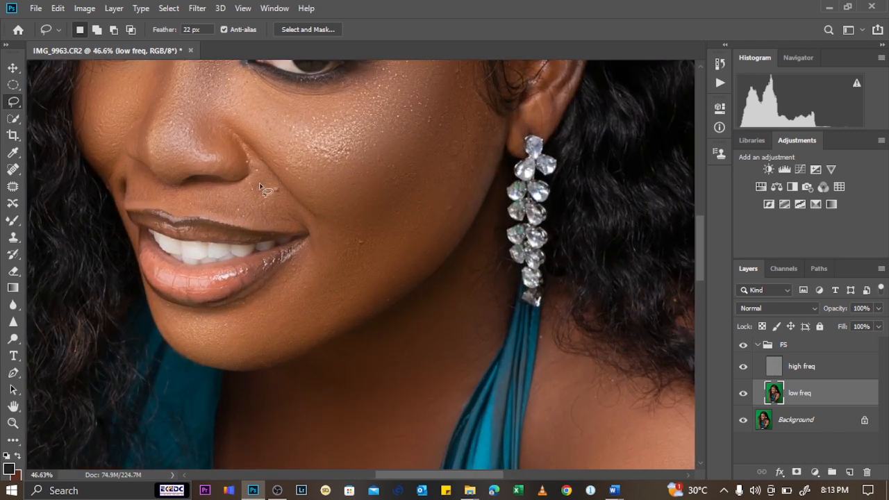
click(780, 368)
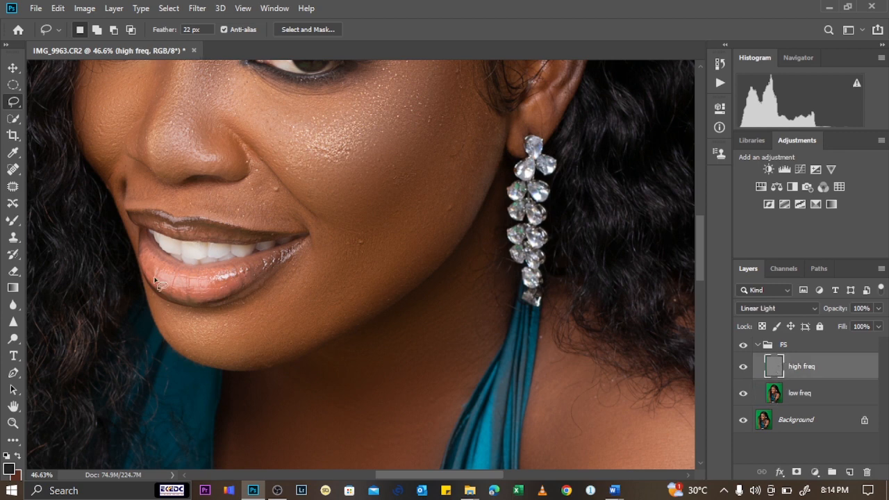
key(j)
scroll(379, 268, up, 4)
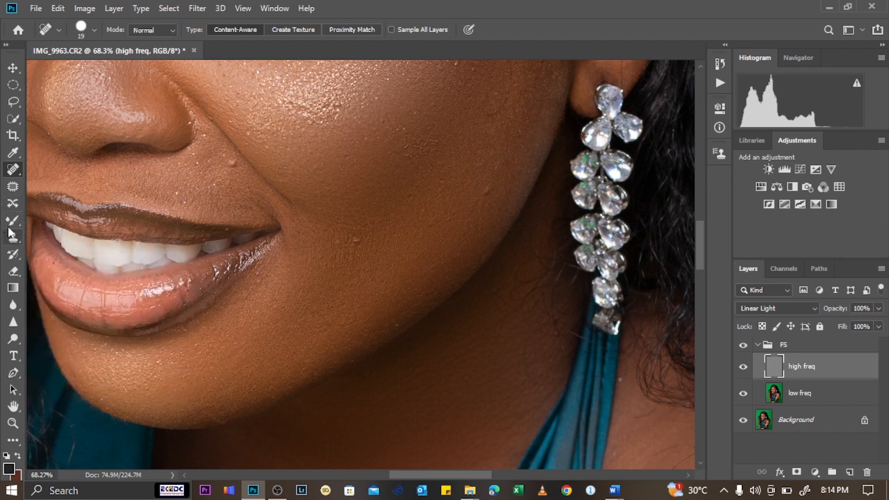
right_click(14, 171)
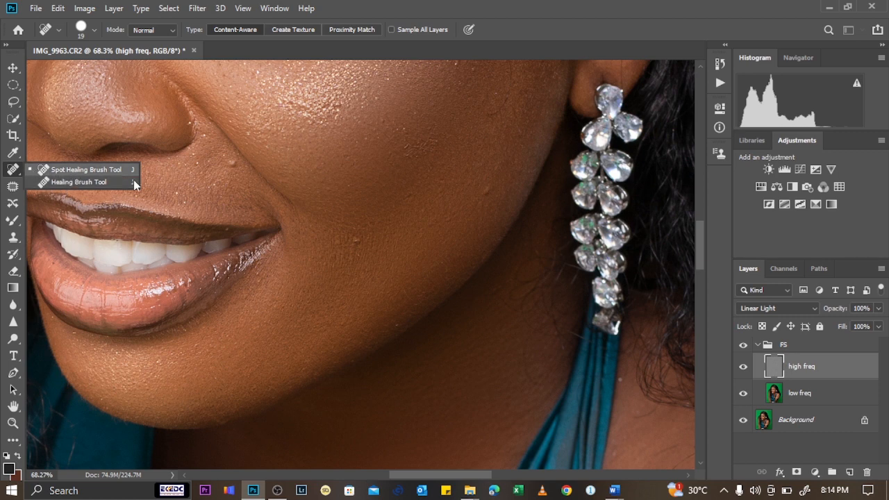
- Heal the bump beside the mouth corner and the blemishes along the lower cheek with the Spot Healing Brush
drag(358, 236, 357, 248)
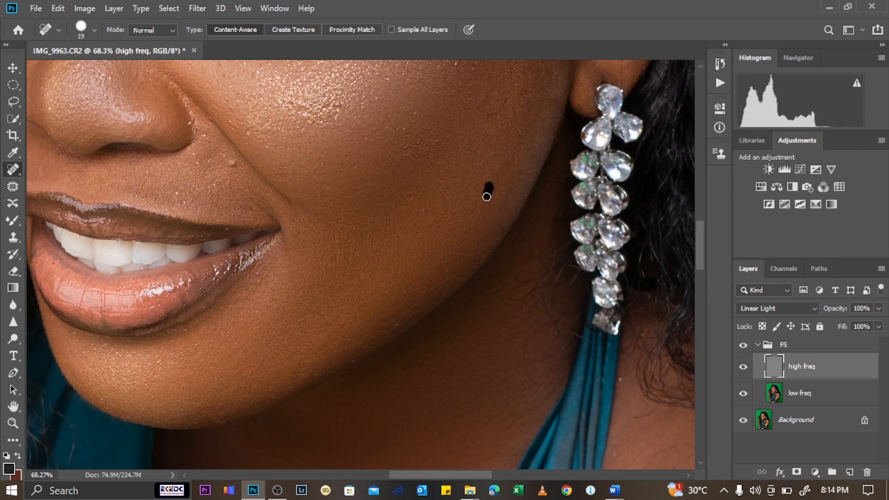
drag(487, 197, 487, 198)
scroll(336, 244, down, 2)
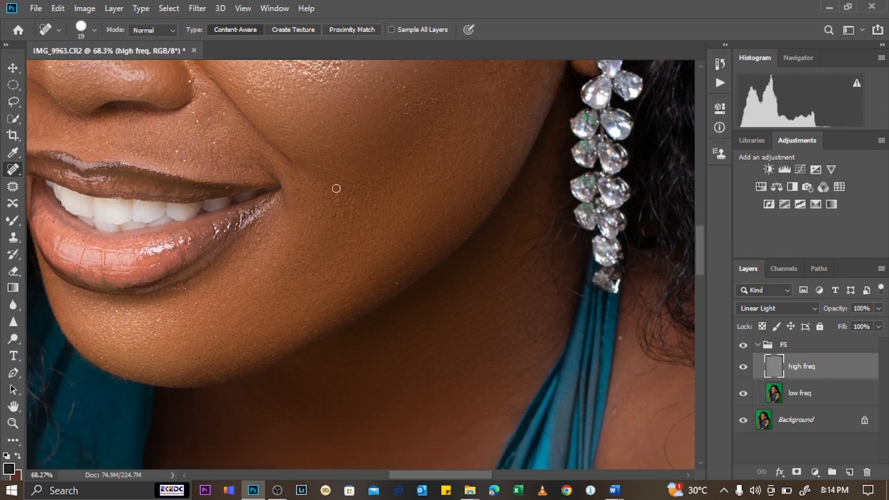
drag(336, 209, 336, 209)
- Heal the mole on the chest and the marks around it with the Spot Healing Brush on the high freq layer
scroll(327, 292, down, 5)
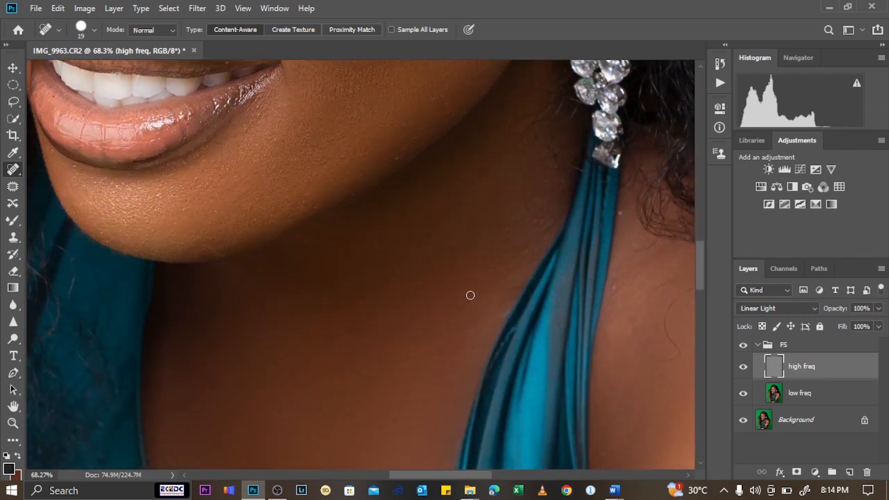
scroll(389, 340, down, 4)
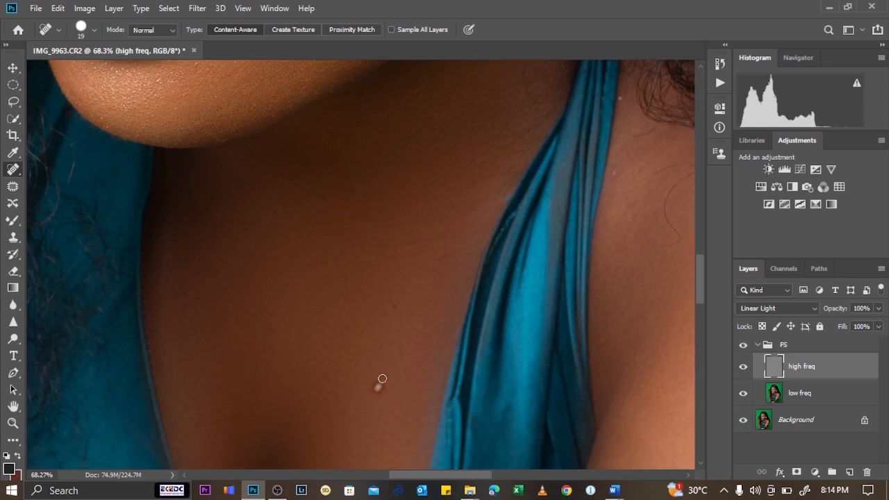
drag(383, 380, 370, 400)
scroll(410, 392, down, 1)
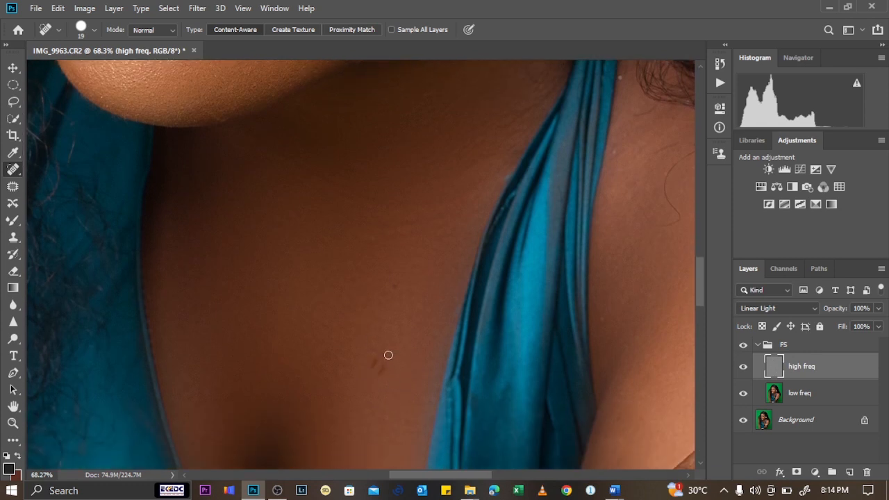
mouse_move(385, 362)
mouse_down()
mouse_move(375, 380)
mouse_move(369, 371)
mouse_up()
- Heal a spot at the edge of the shiny cheek highlight with the Spot Healing Brush
scroll(419, 375, down, 5)
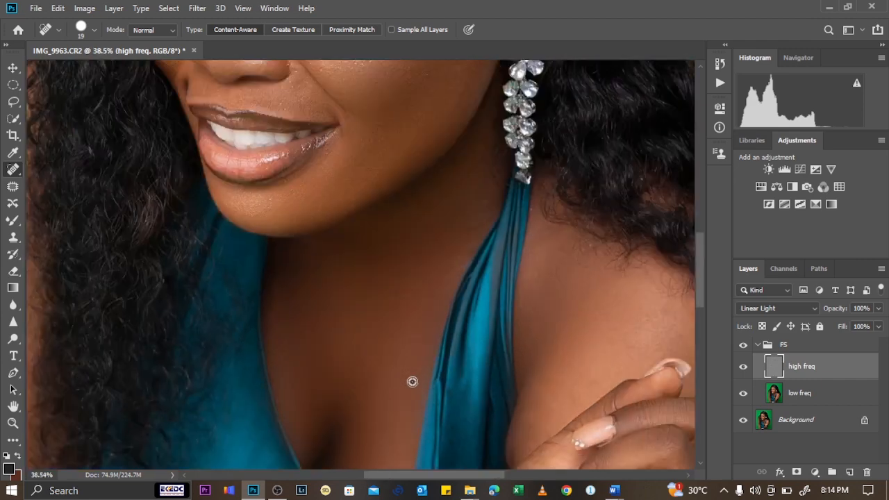
scroll(432, 232, up, 6)
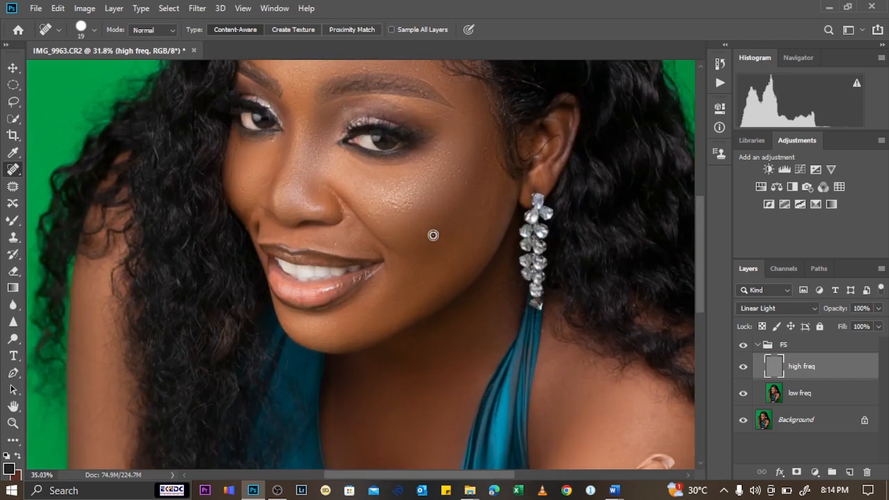
scroll(304, 230, down, 3)
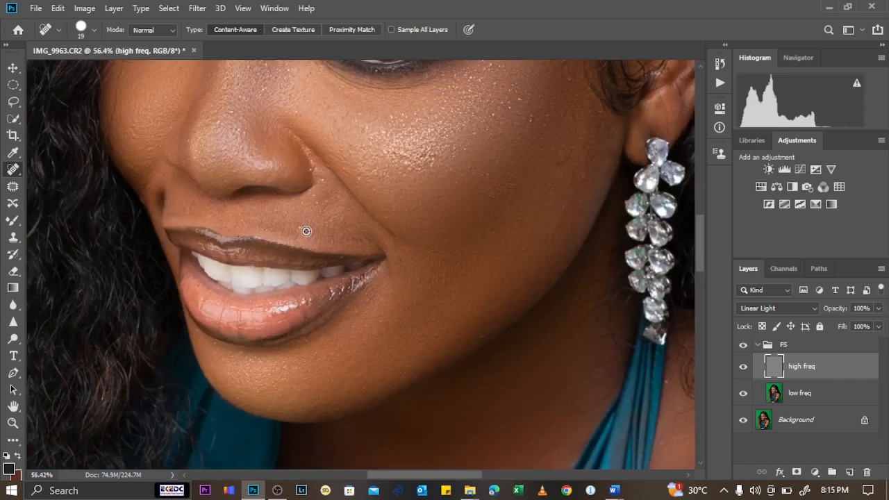
scroll(462, 135, up, 5)
click(406, 166)
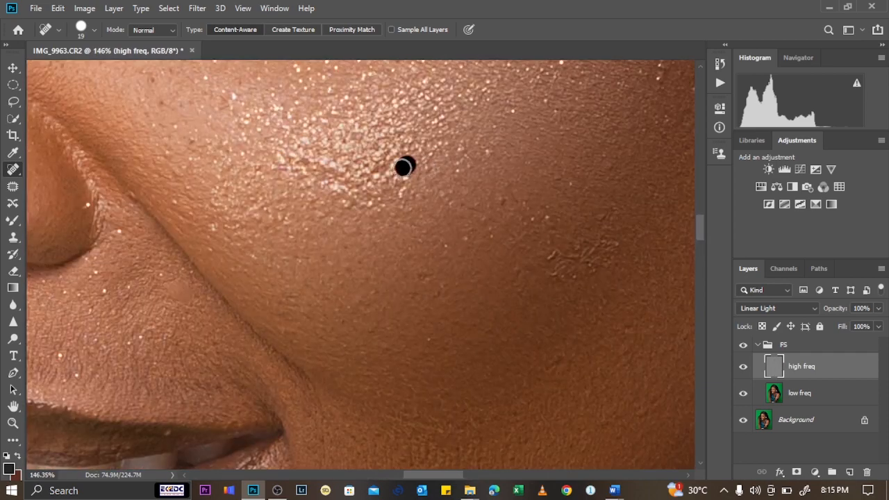
scroll(445, 208, down, 3)
scroll(428, 181, up, 3)
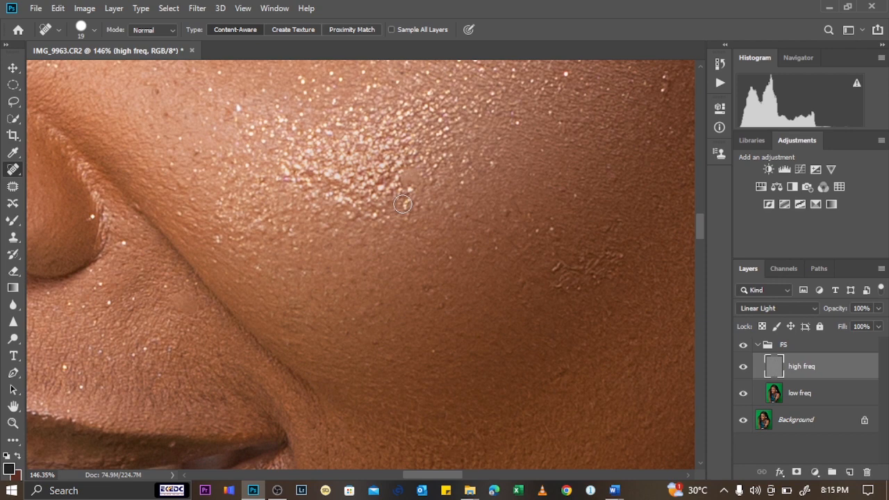
- Switch to the Clone Stamp tool, reduce its brush to 27 px and stamp skin texture beside the cheek highlight
click(13, 237)
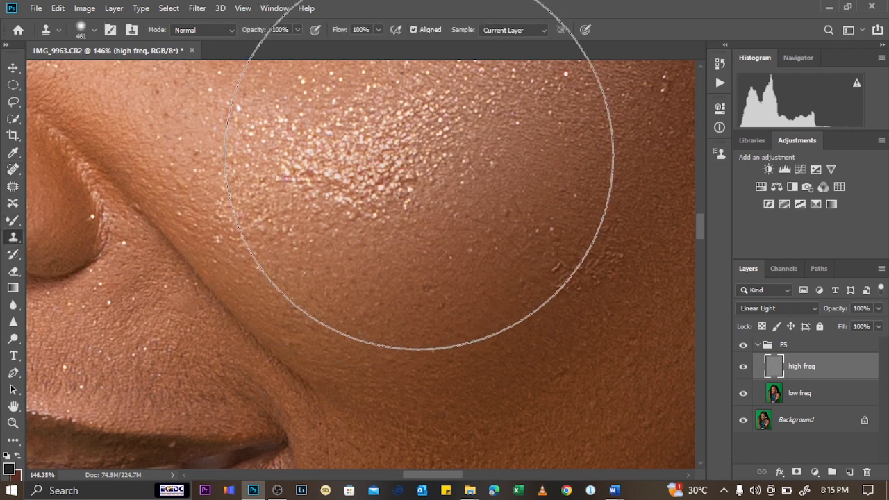
drag(458, 155, 253, 193)
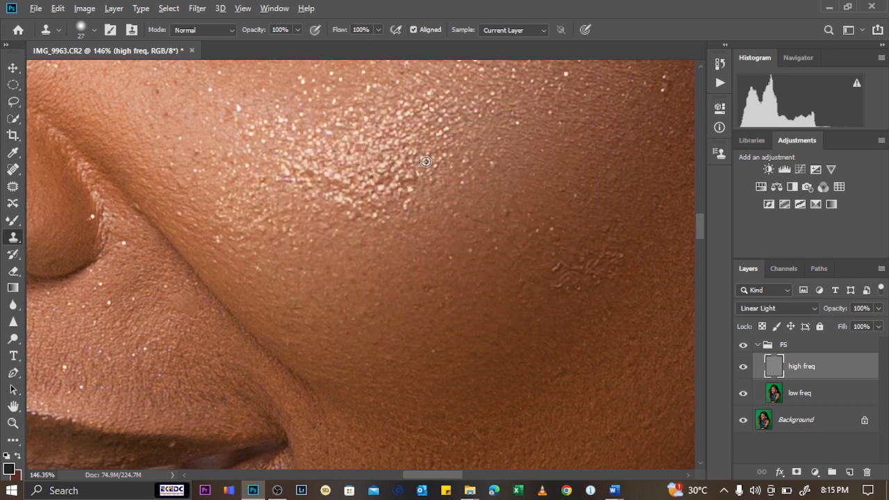
click(444, 204)
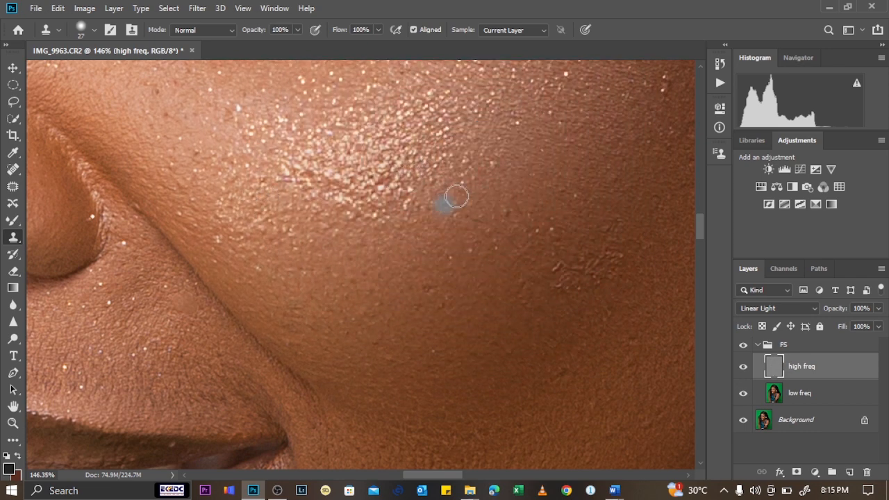
scroll(451, 208, down, 4)
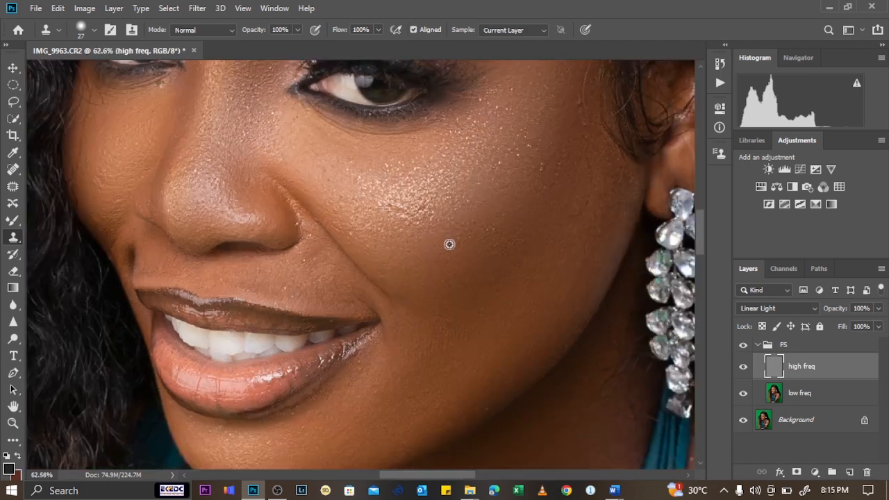
- Reduce the Clone Stamp brush to 11 px and clone nearby skin texture over the curved stray hair on the outer cheek
scroll(581, 208, up, 4)
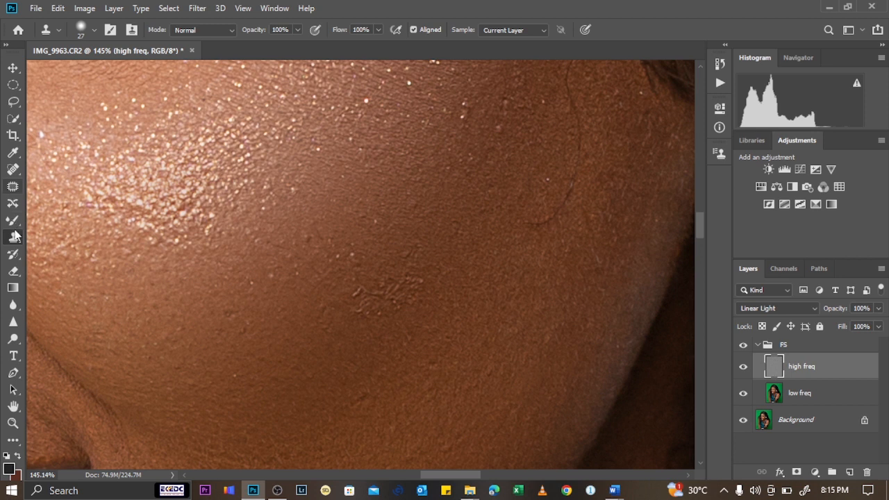
click(620, 217)
alt+right_click(533, 199)
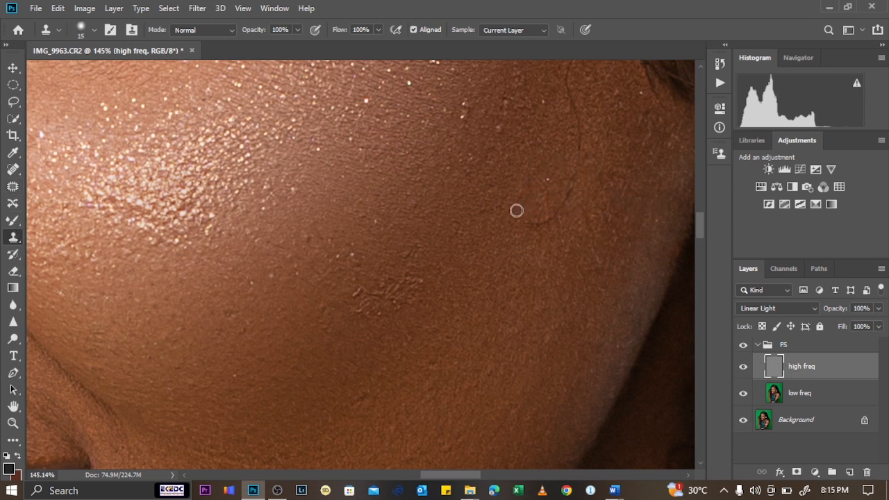
alt+click(508, 213)
alt+right_click(516, 221)
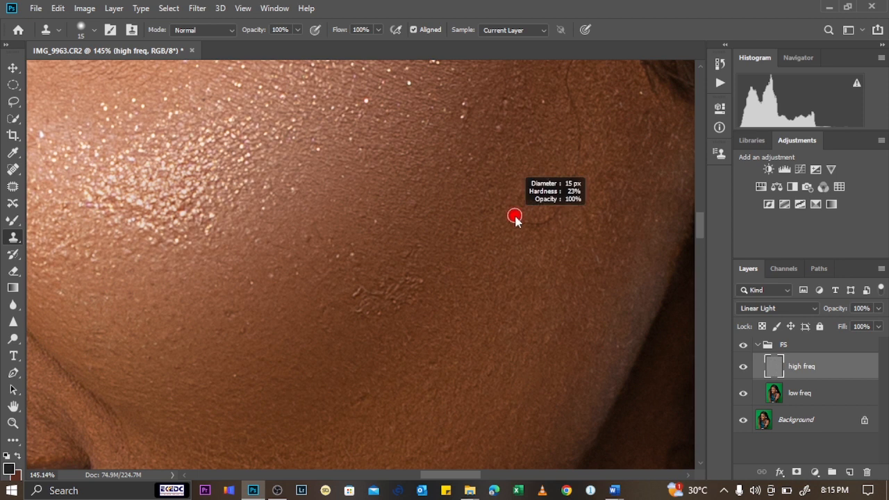
drag(515, 221, 517, 217)
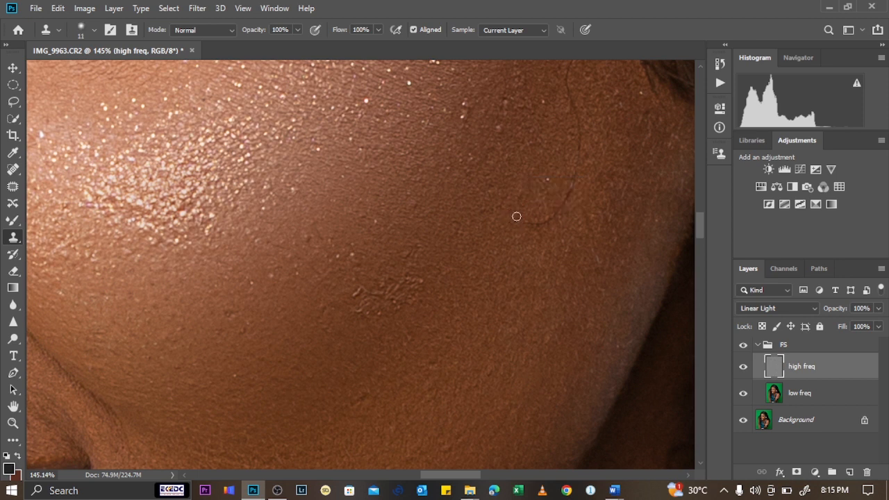
alt+click(516, 214)
mouse_move(523, 222)
mouse_down()
mouse_move(555, 212)
mouse_move(576, 135)
mouse_up()
- Clone skin texture over the rough marks beside the temple hairline with the Clone Stamp on the high freq layer
scroll(536, 167, down, 2)
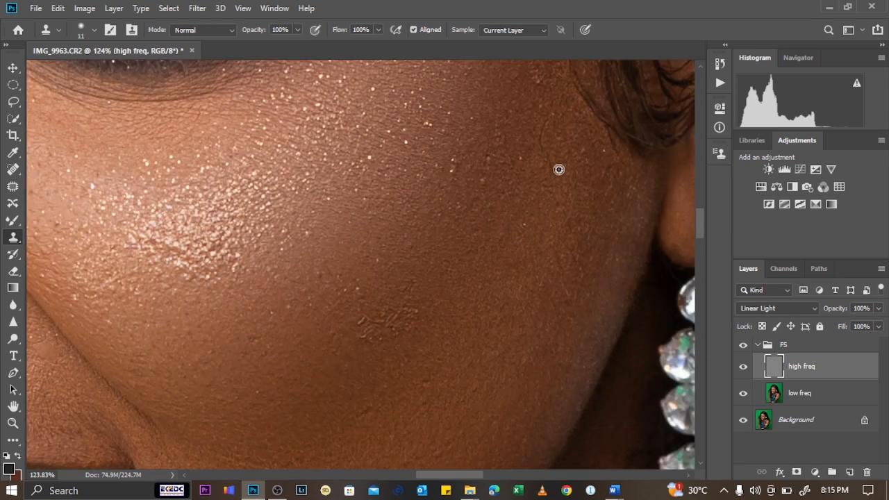
scroll(559, 170, up, 1)
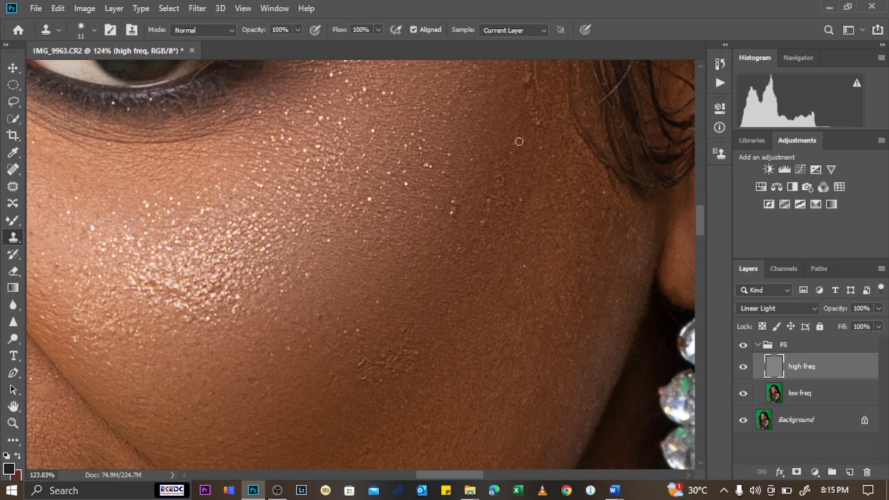
mouse_move(519, 141)
mouse_down()
mouse_move(543, 123)
mouse_move(531, 85)
mouse_up()
- Examine the retouched cheek, temple, forehead and hairline up close and in the full portrait for remaining flaws
scroll(494, 218, down, 5)
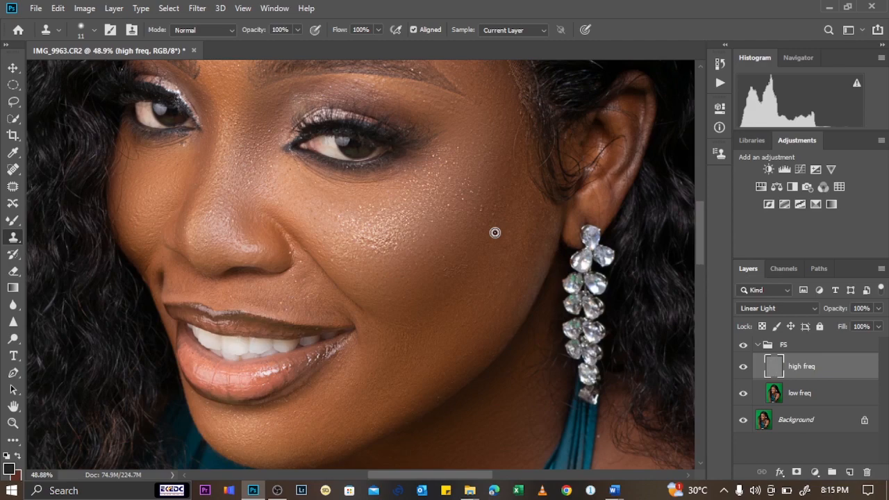
scroll(494, 232, up, 5)
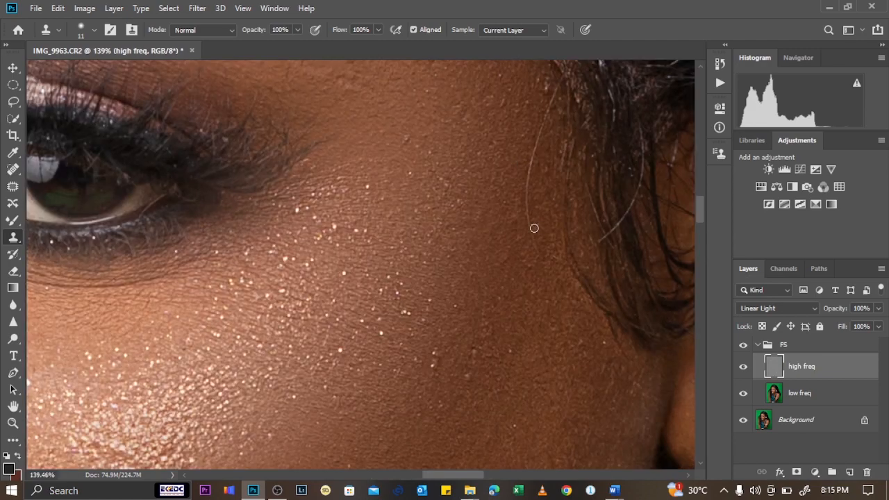
scroll(534, 228, down, 8)
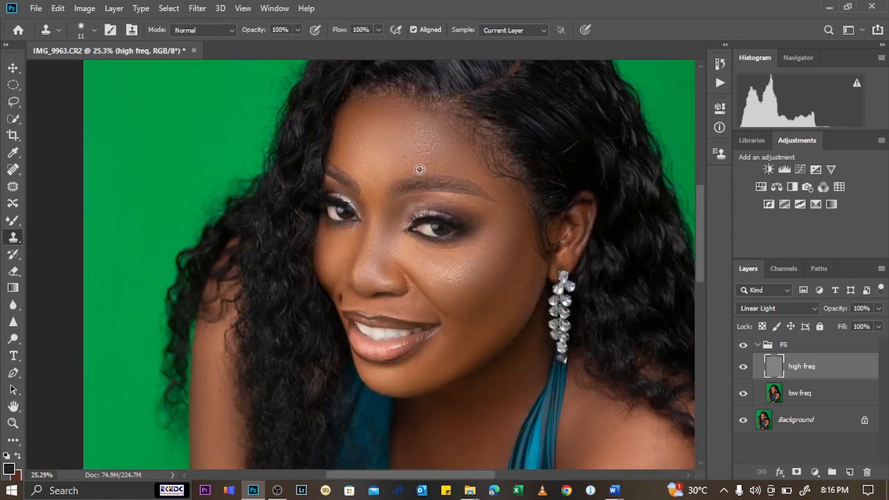
scroll(484, 200, up, 1)
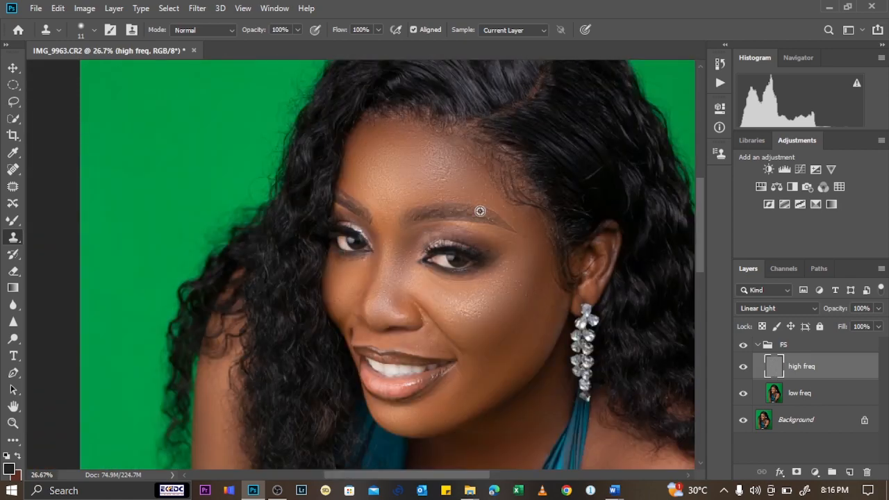
scroll(477, 99, up, 4)
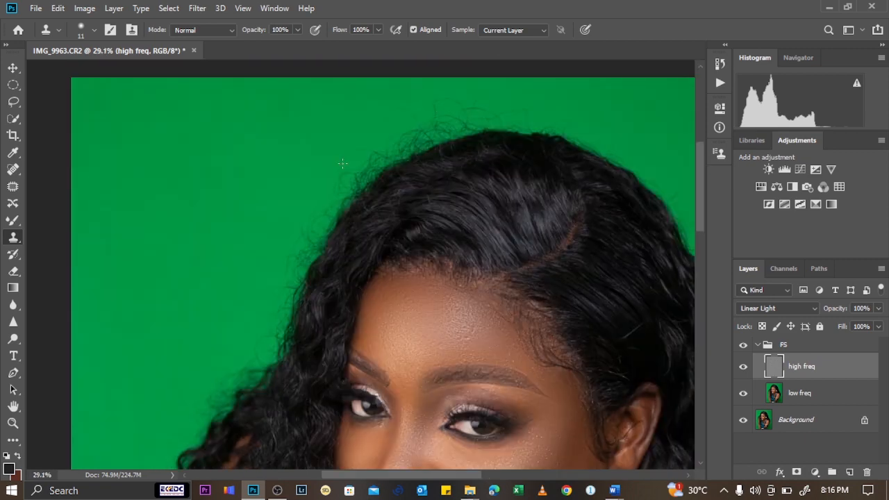
scroll(342, 163, down, 3)
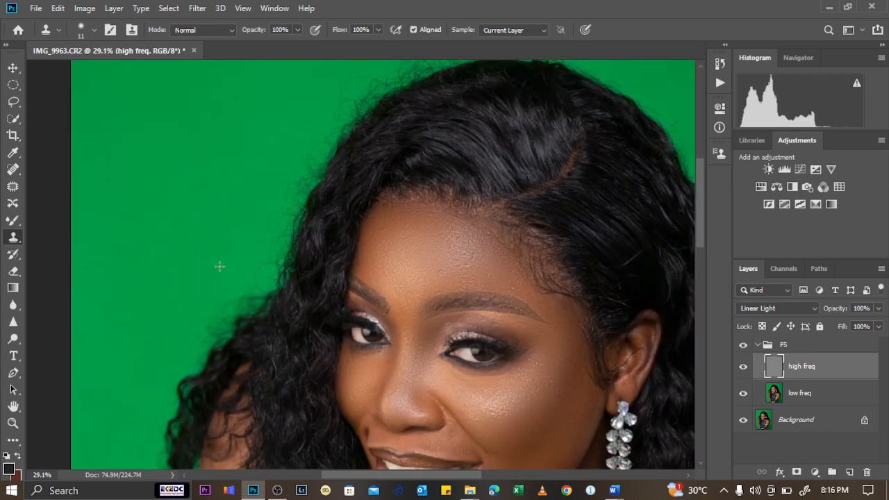
key(ctrl+0)
scroll(340, 222, up, 2)
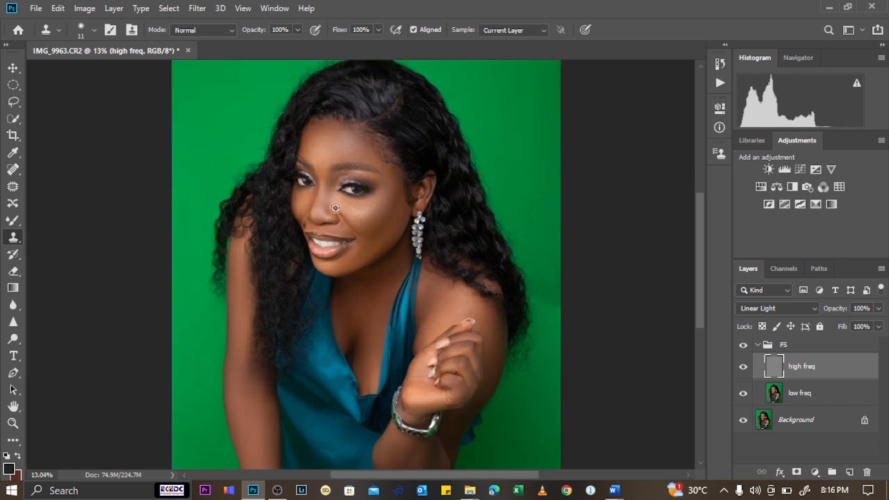
scroll(335, 207, up, 1)
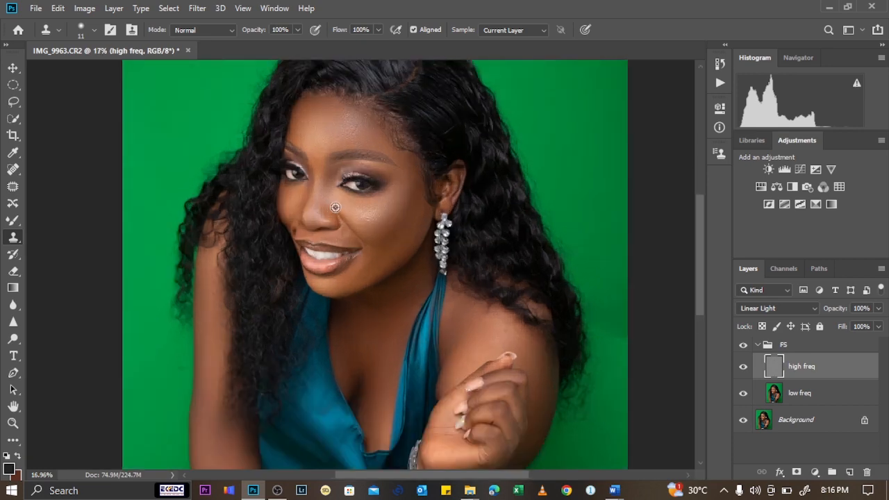
scroll(320, 180, up, 1)
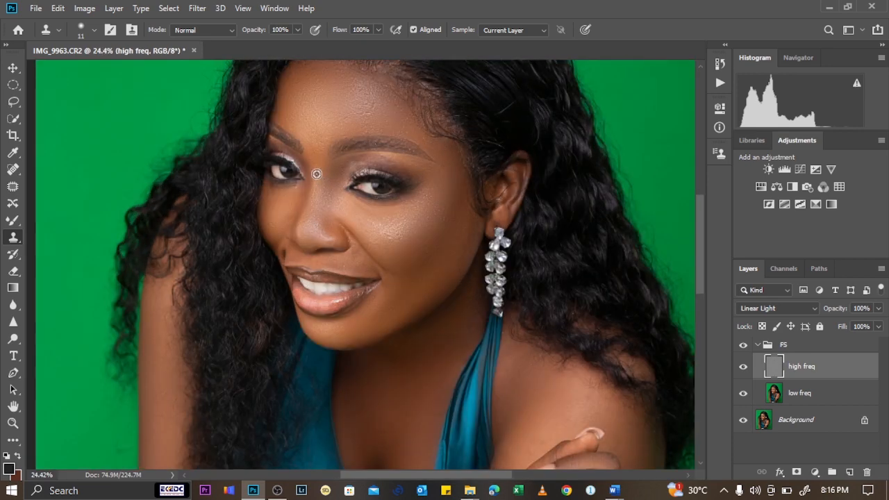
- Blend the skin between the eyebrow and upper eyelid on the low freq layer with the Mixer Brush at 151 px
scroll(317, 174, up, 4)
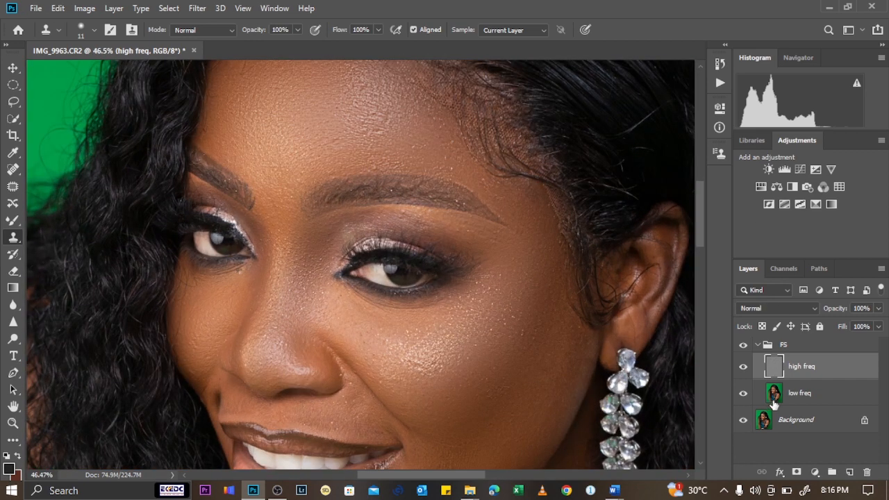
click(774, 401)
click(10, 222)
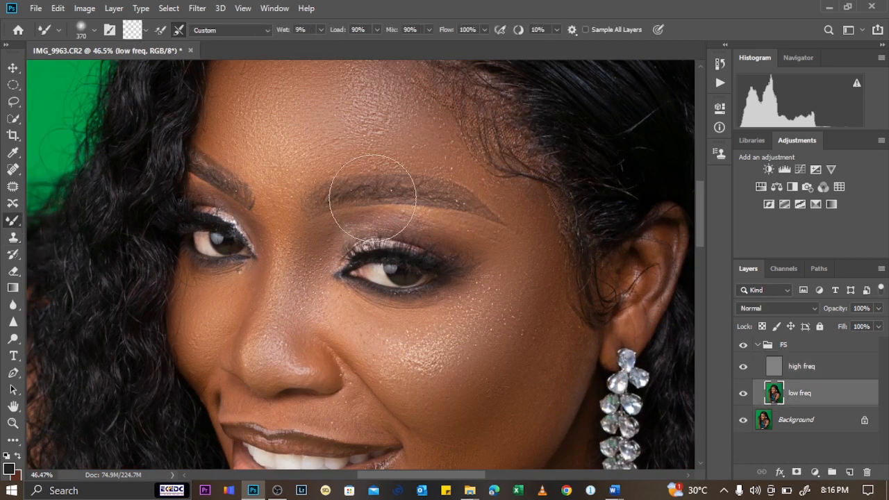
scroll(375, 213, up, 2)
drag(376, 213, 315, 233)
scroll(305, 235, down, 3)
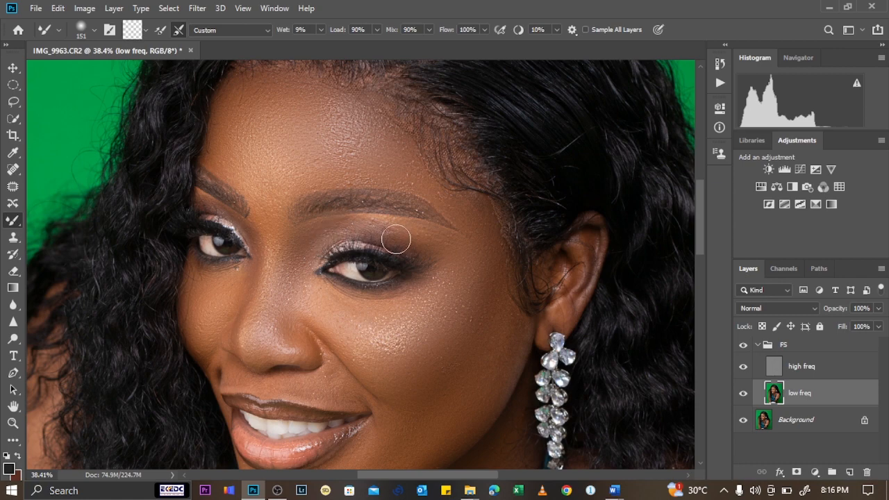
- Collapse the FS group and compare the whole portrait with the group hidden and shown
scroll(393, 236, down, 5)
scroll(395, 257, down, 3)
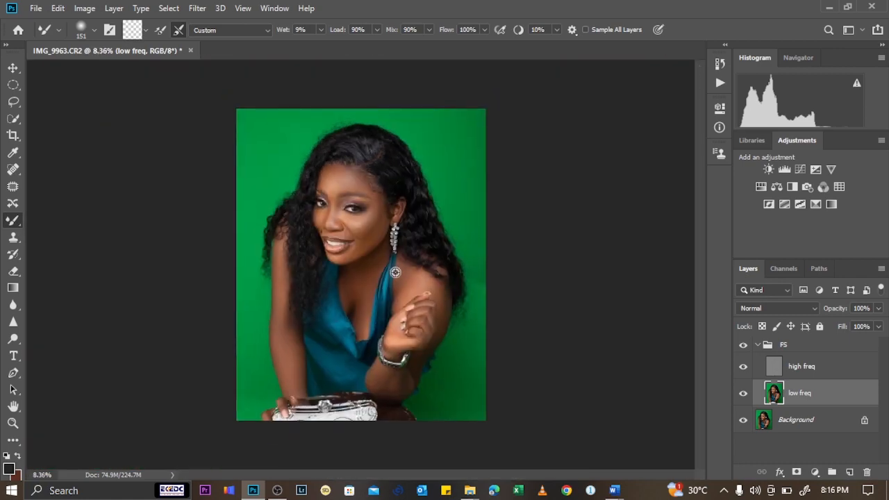
scroll(403, 251, up, 2)
scroll(362, 216, up, 2)
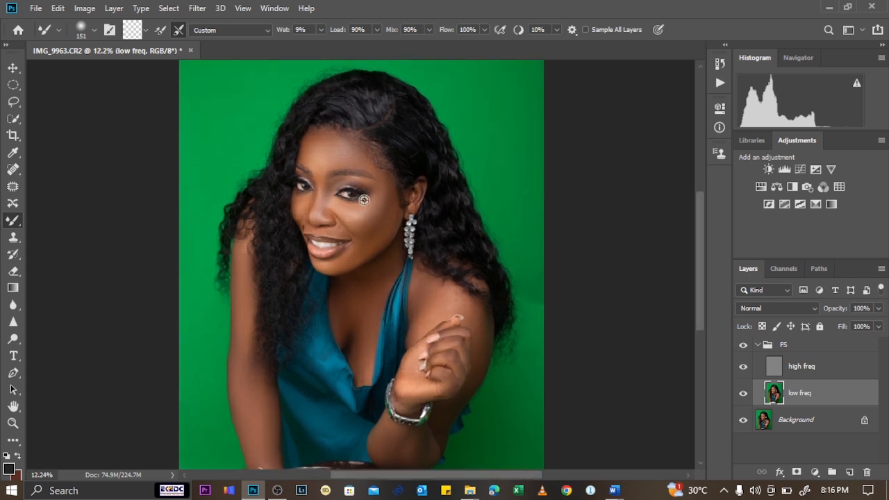
click(759, 346)
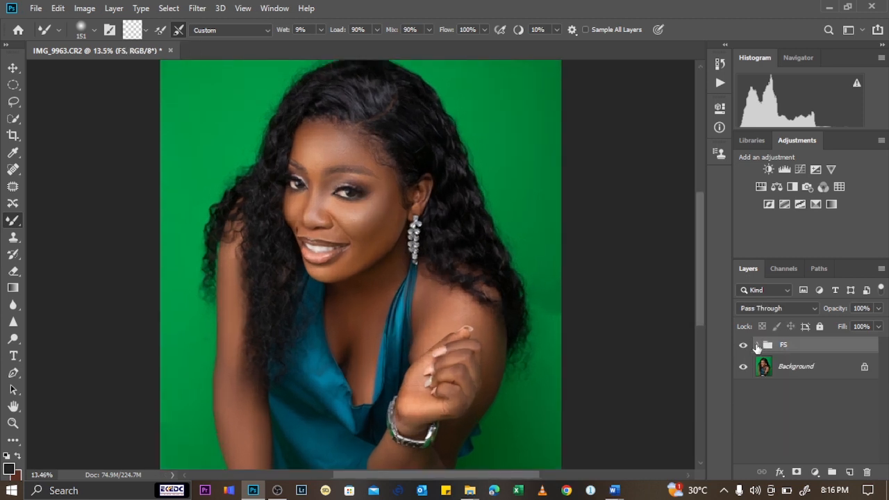
click(743, 345)
click(743, 345)
- Lower the FS group's opacity to 91%
click(879, 310)
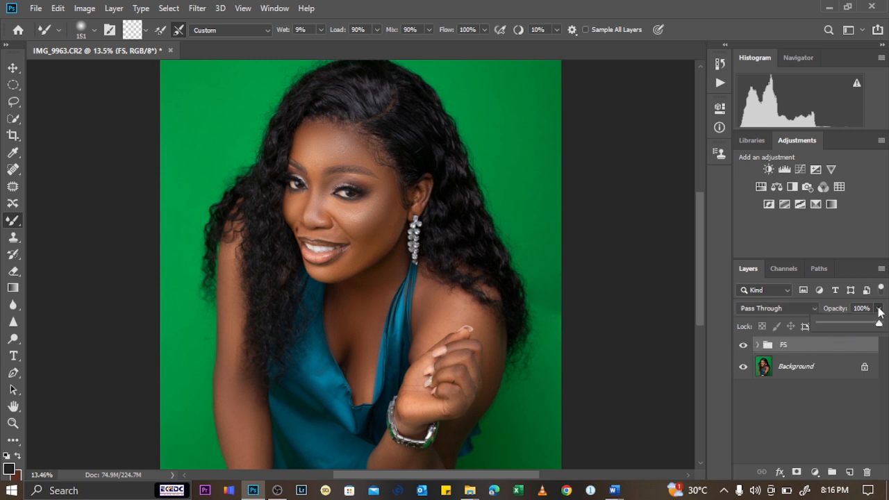
drag(880, 326, 848, 327)
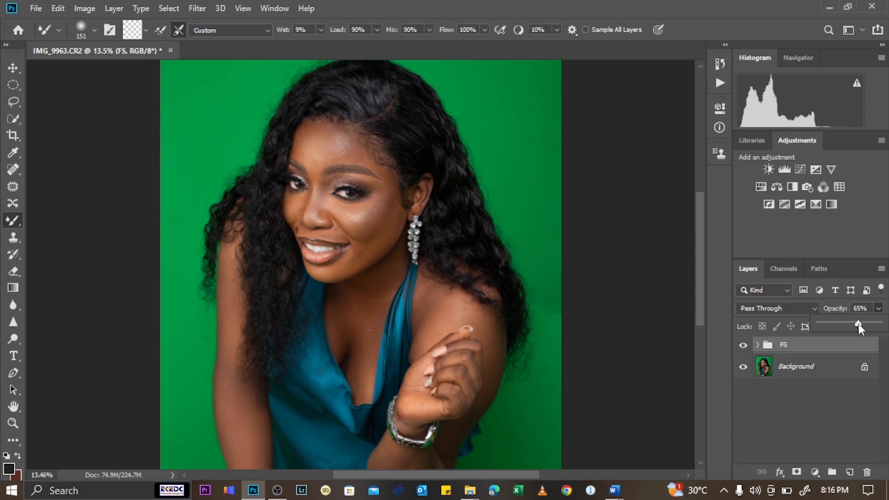
drag(861, 329, 875, 327)
click(815, 347)
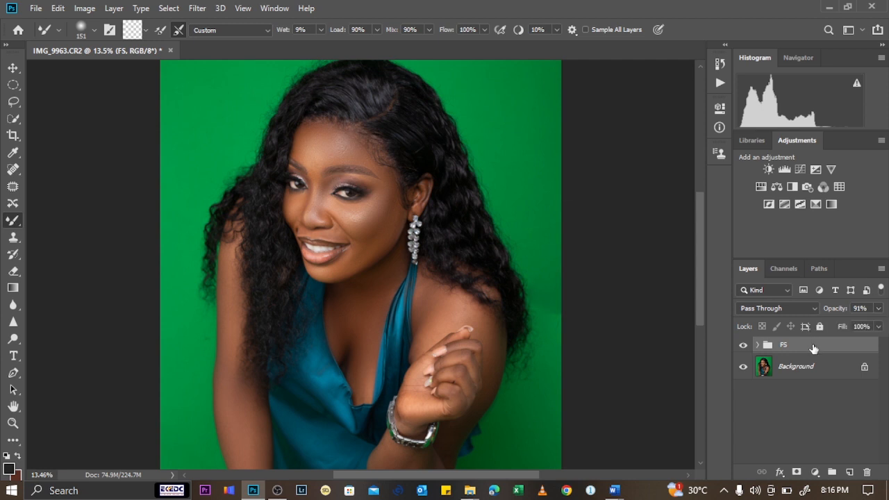
scroll(241, 216, up, 3)
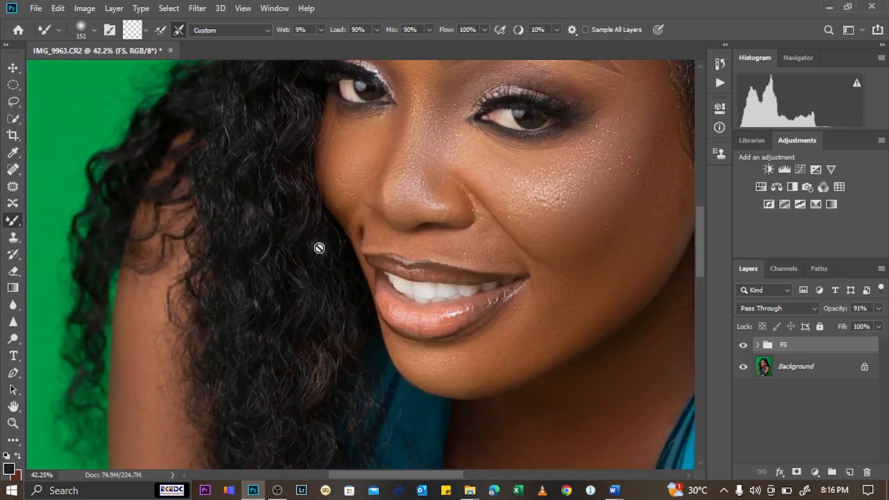
scroll(319, 248, down, 2)
scroll(341, 190, up, 4)
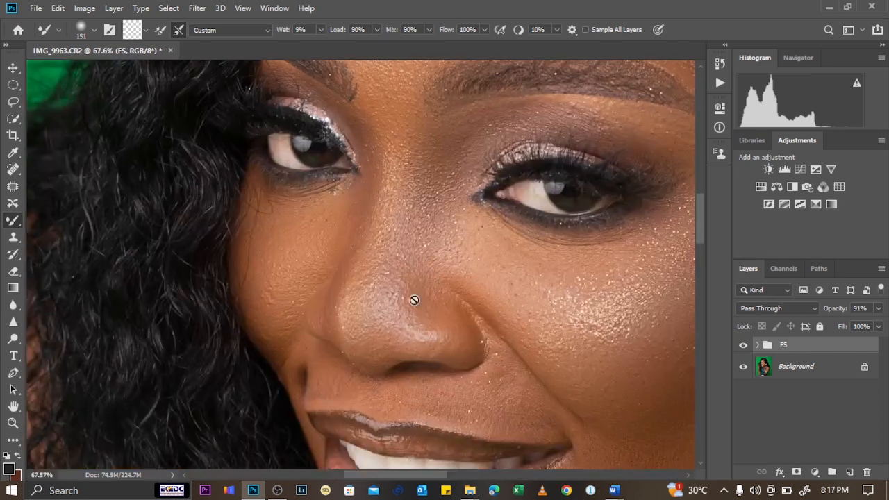